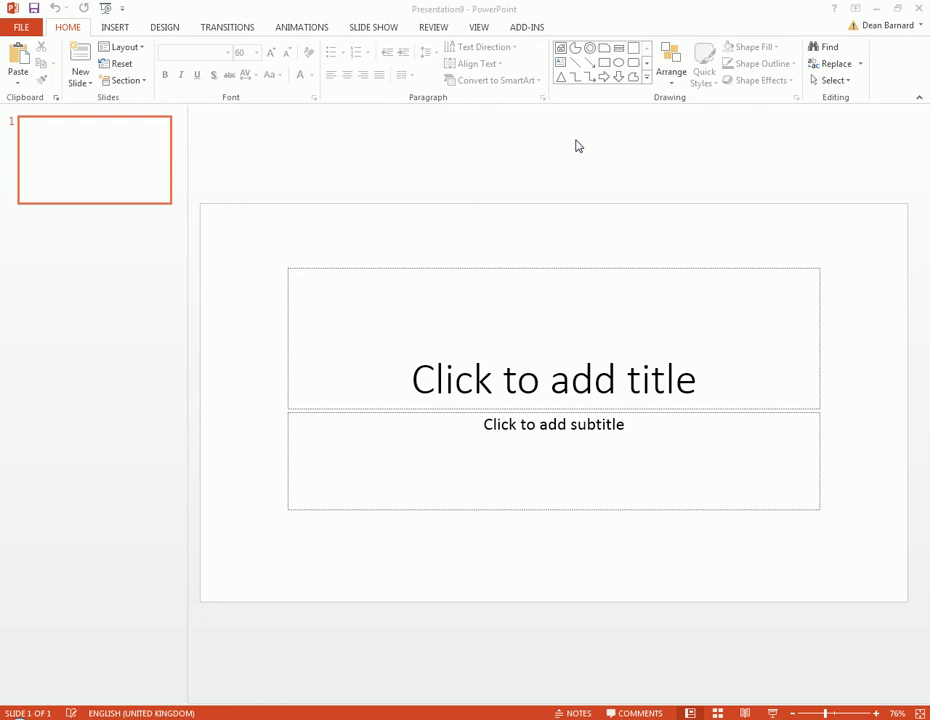
Delete the title and subtitle placeholders to leave an empty slide.
click(529, 183)
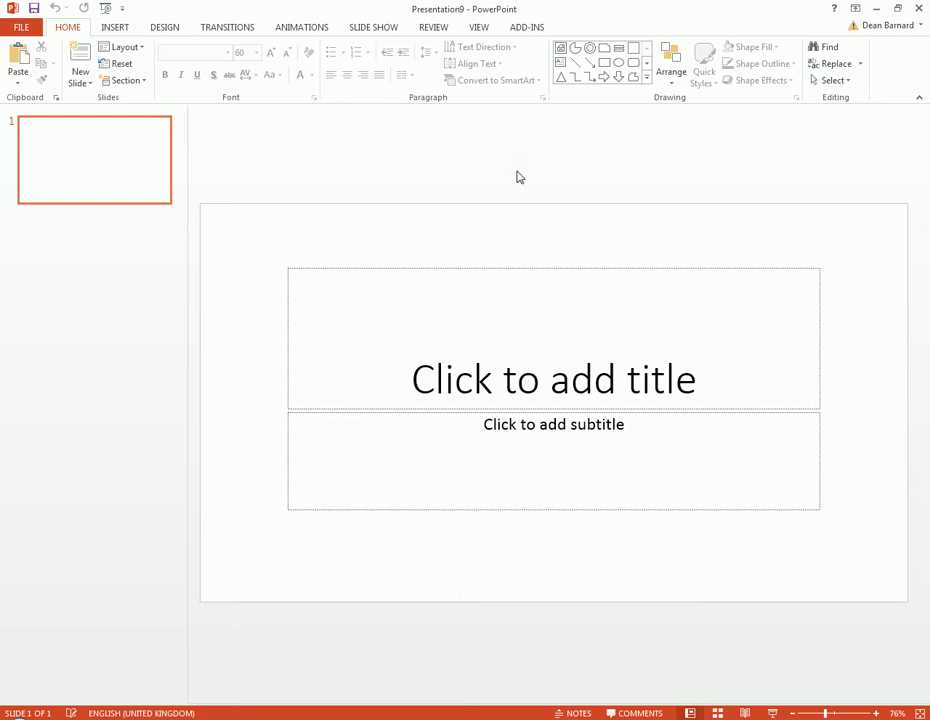
click(508, 270)
key(Delete)
click(490, 412)
key(Delete)
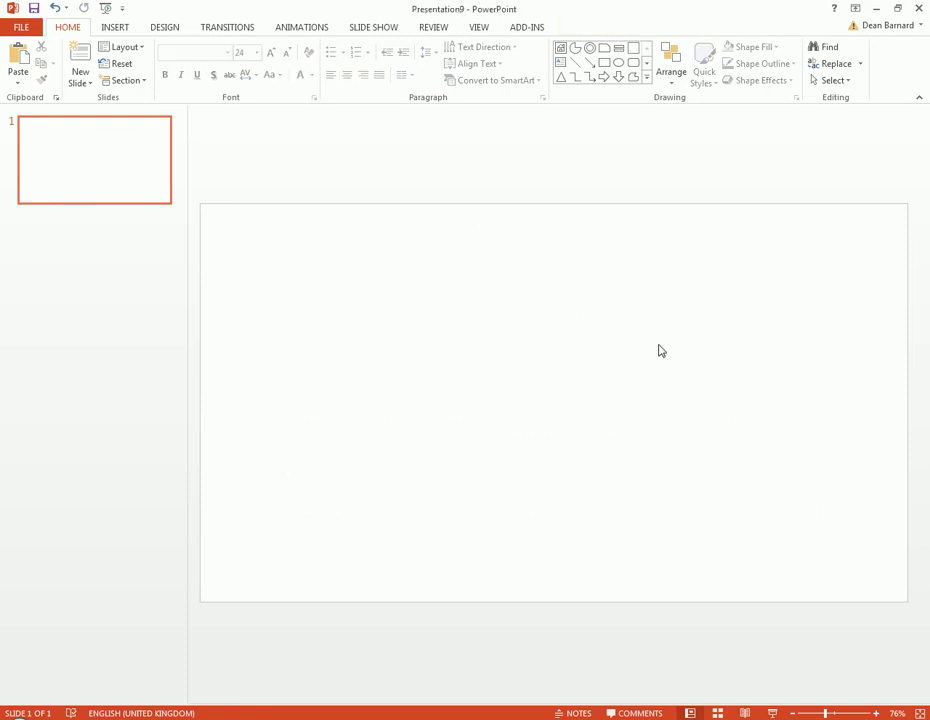
Insert a text box near the slide centre and type 'Operationg System' over the placeholder text.
click(112, 32)
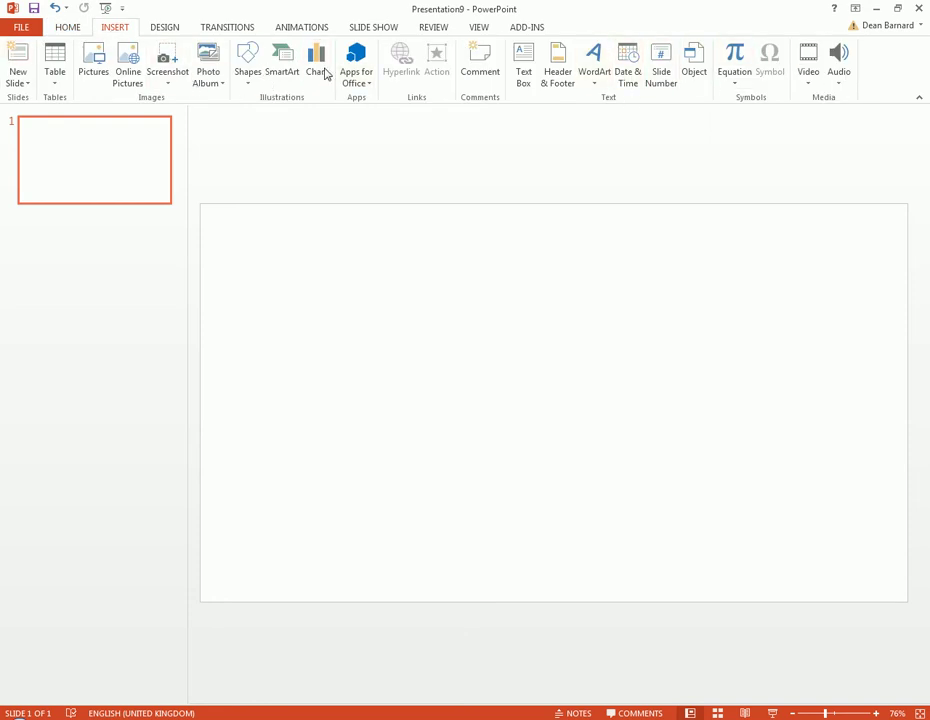
click(526, 79)
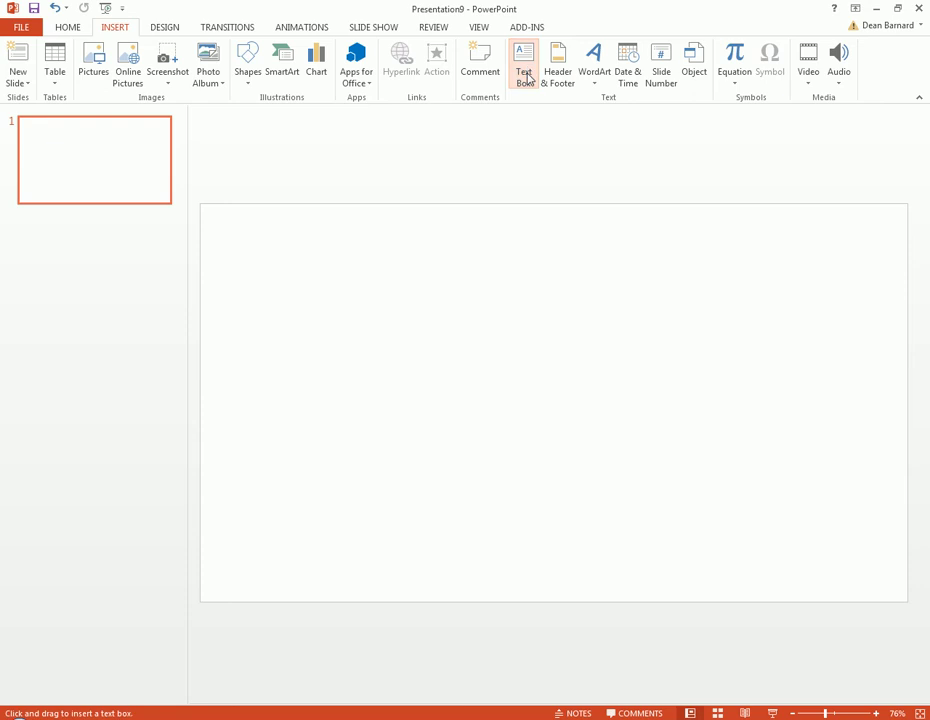
click(389, 399)
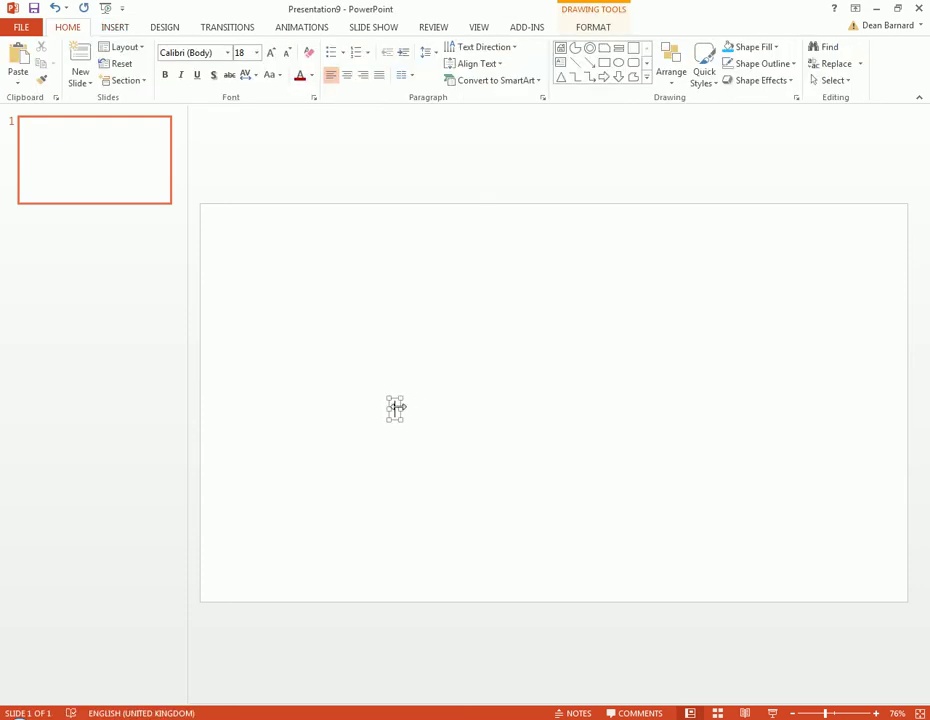
text(My OS)
triple_click(421, 413)
click(431, 412)
triple_click(412, 410)
text(Operationg System)
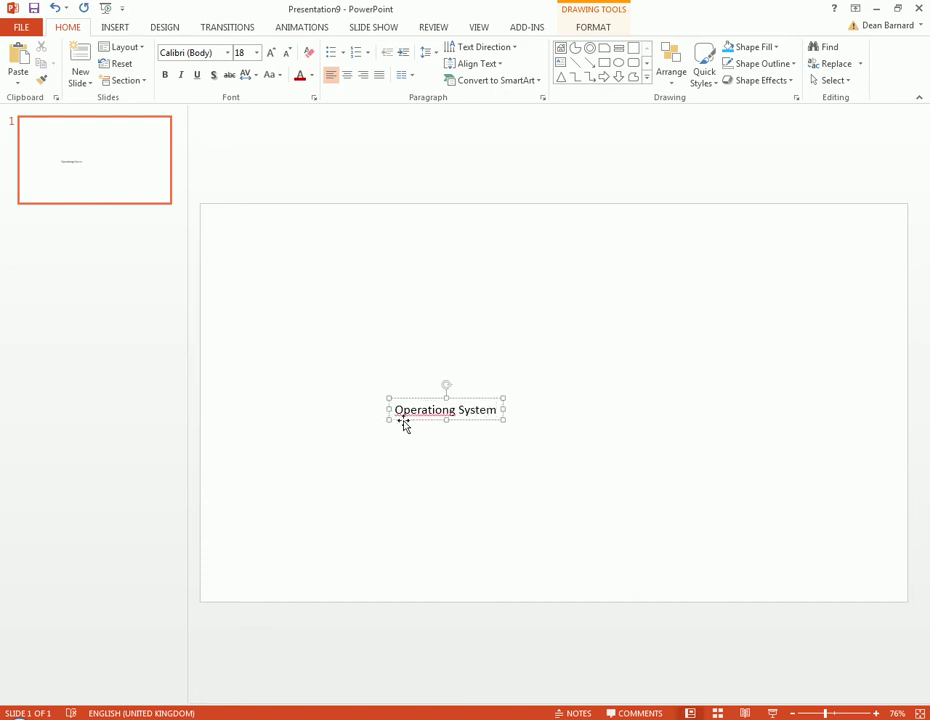
Correct the spelling to 'Operating System' and add 'ME' on a second line.
right_click(420, 419)
click(437, 424)
key(BackSpace)
key(BackSpace)
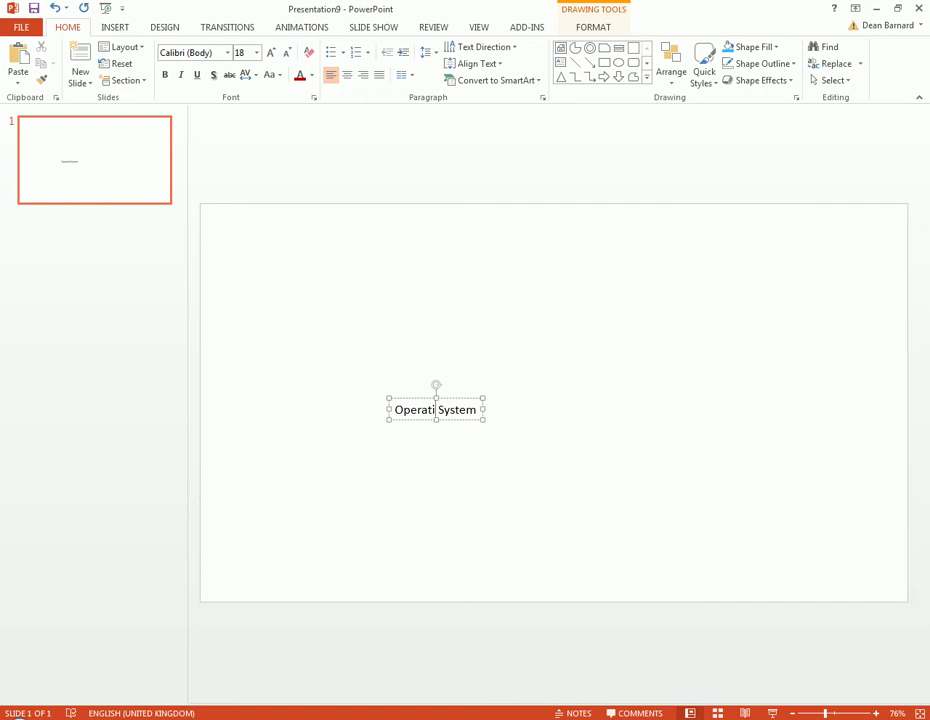
text(ng)
click(575, 411)
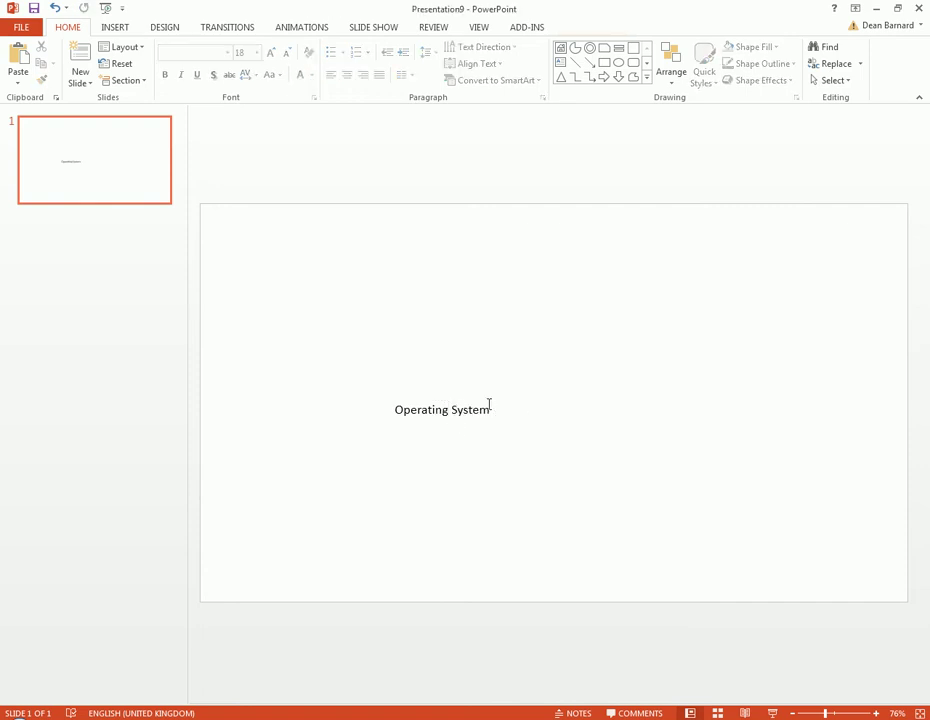
click(489, 404)
key(Return)
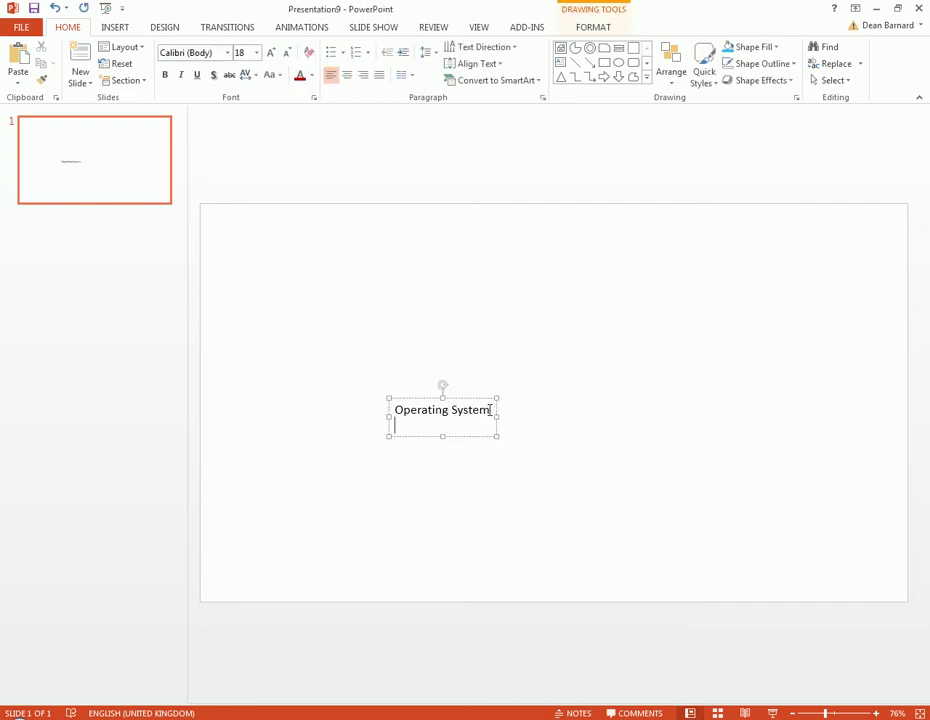
text(ME)
Centre both lines and format them in white Calibri Light.
drag(430, 429, 361, 401)
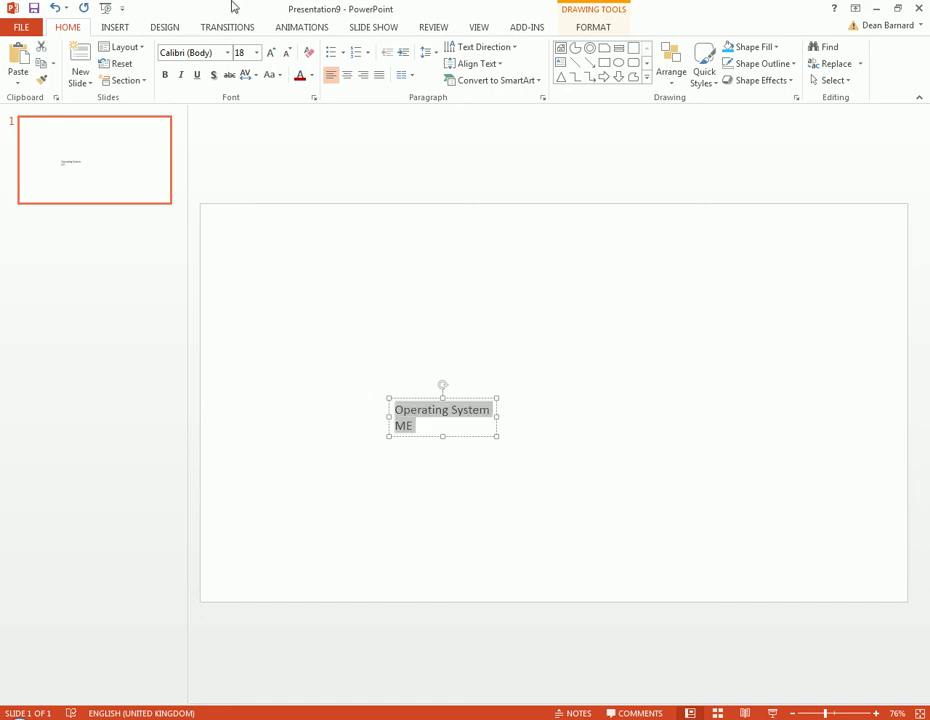
click(346, 75)
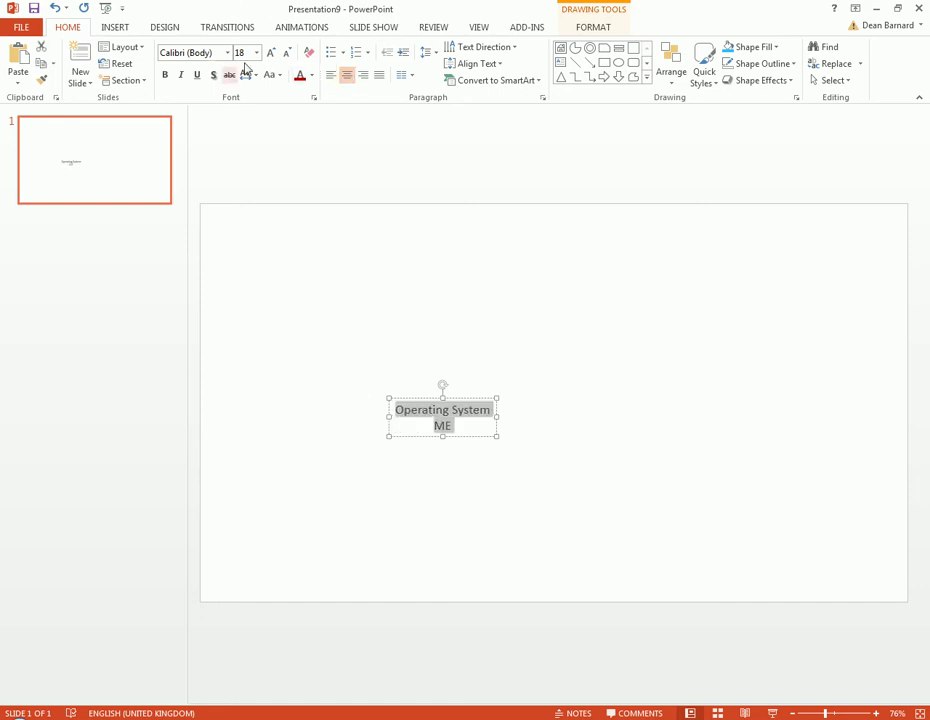
click(236, 53)
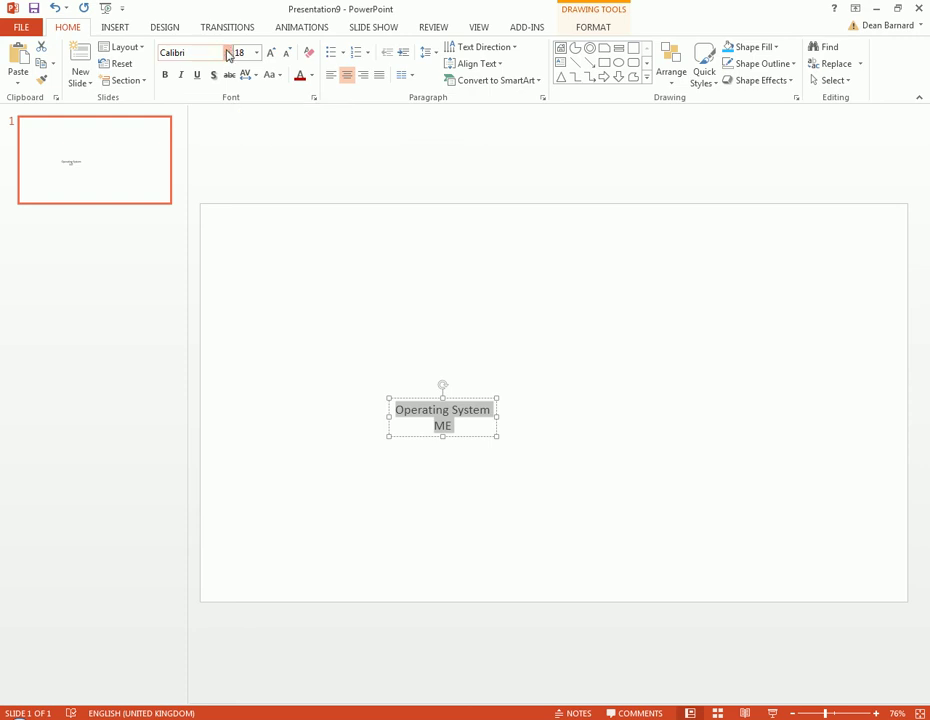
click(228, 52)
click(214, 90)
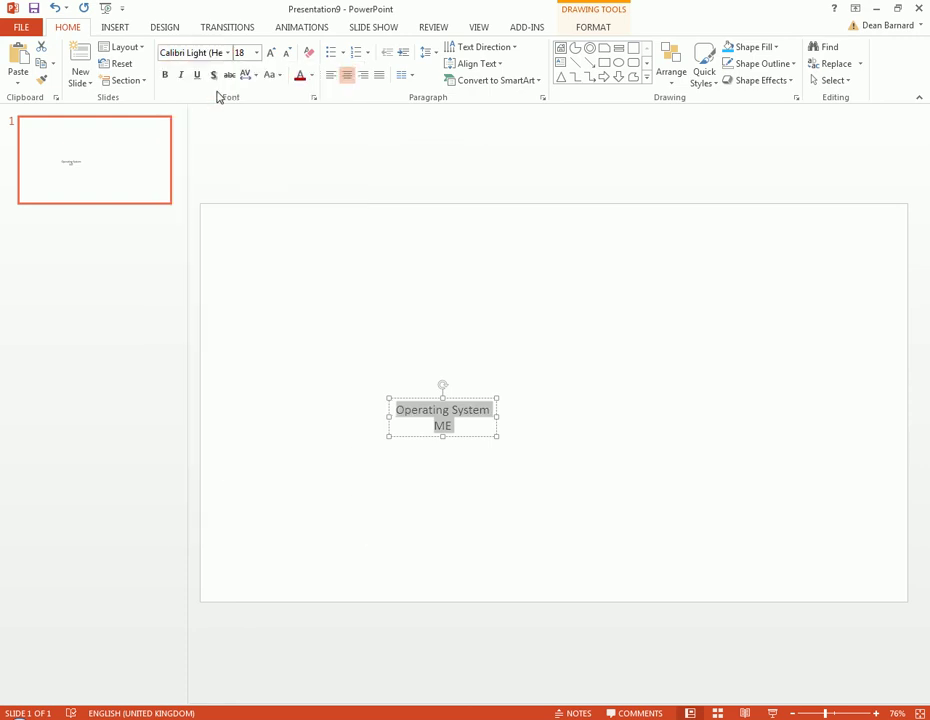
click(311, 76)
click(308, 106)
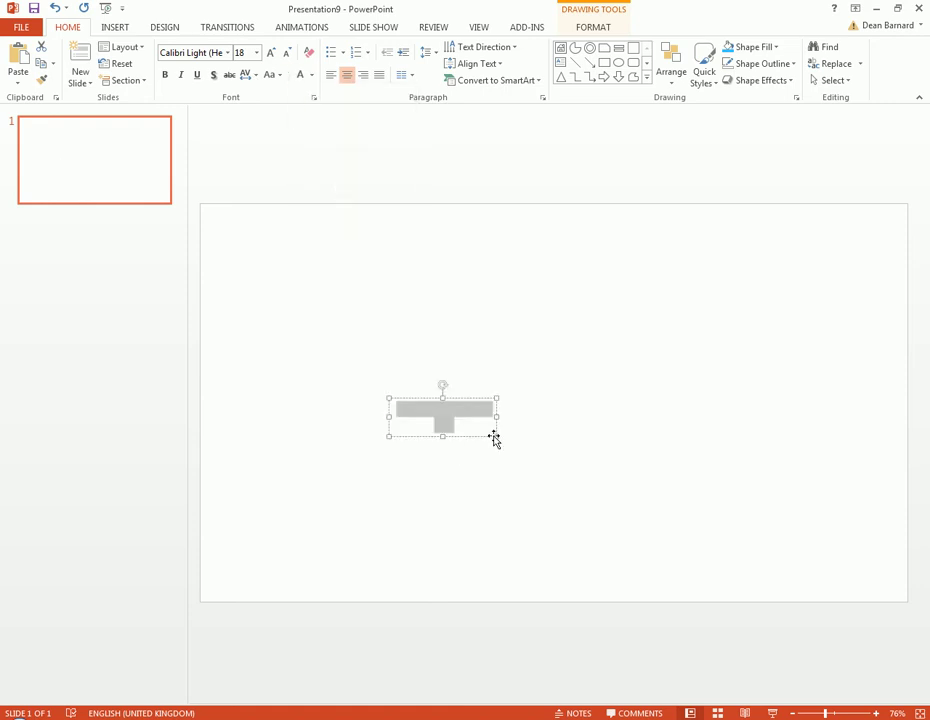
Fill the slide background with solid green.
click(337, 229)
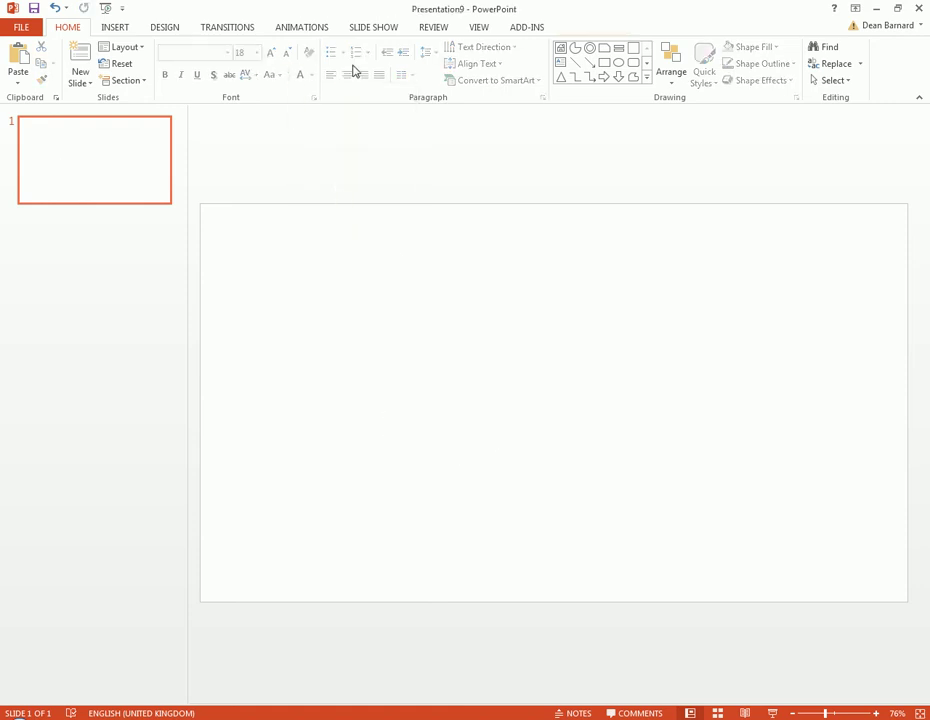
click(165, 27)
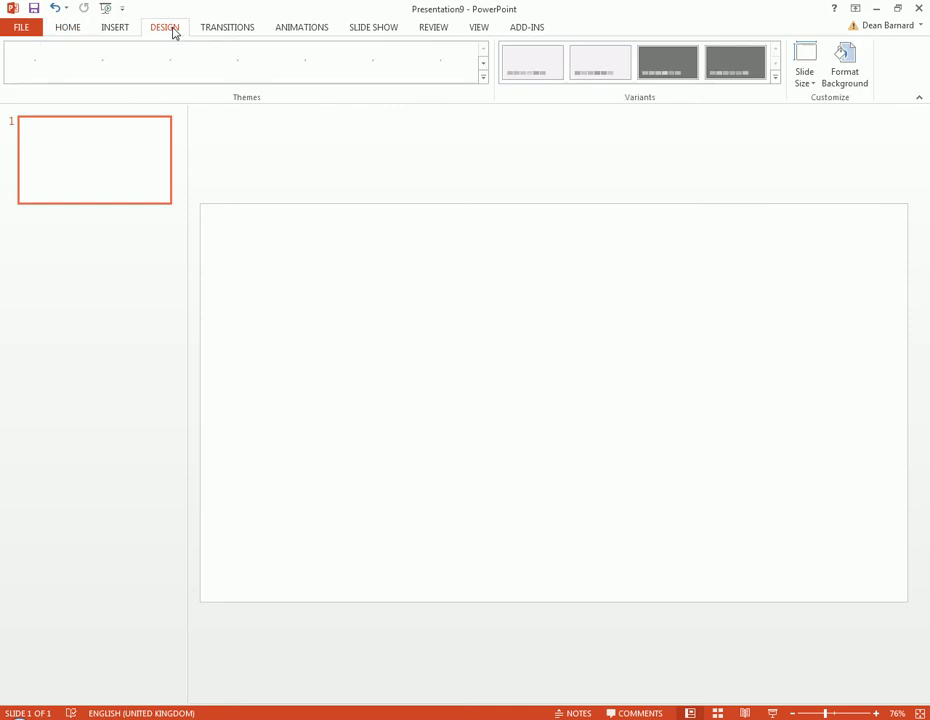
click(845, 70)
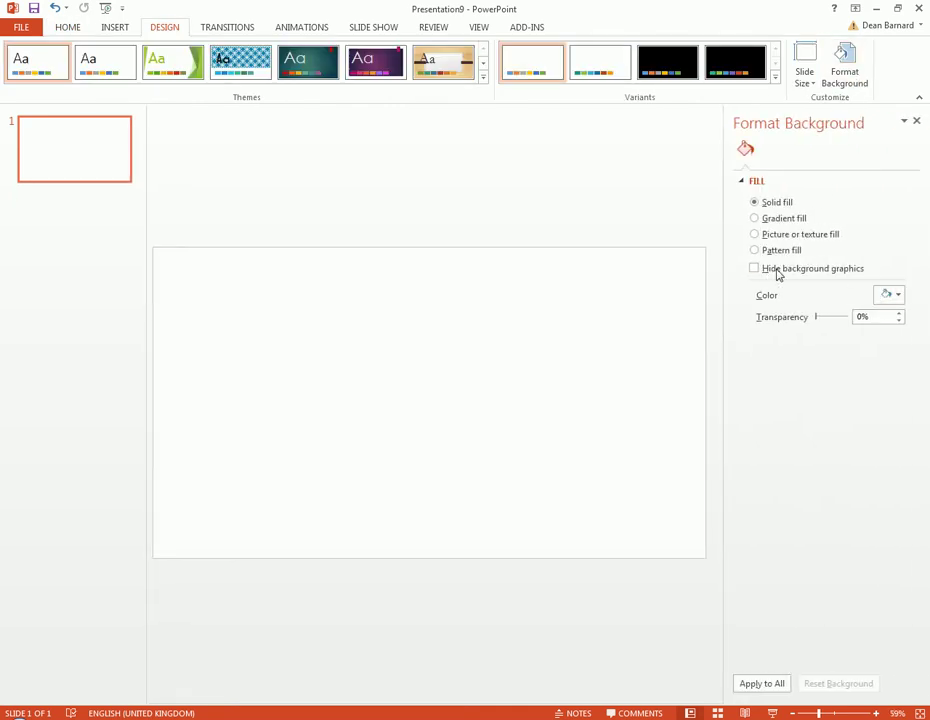
click(890, 294)
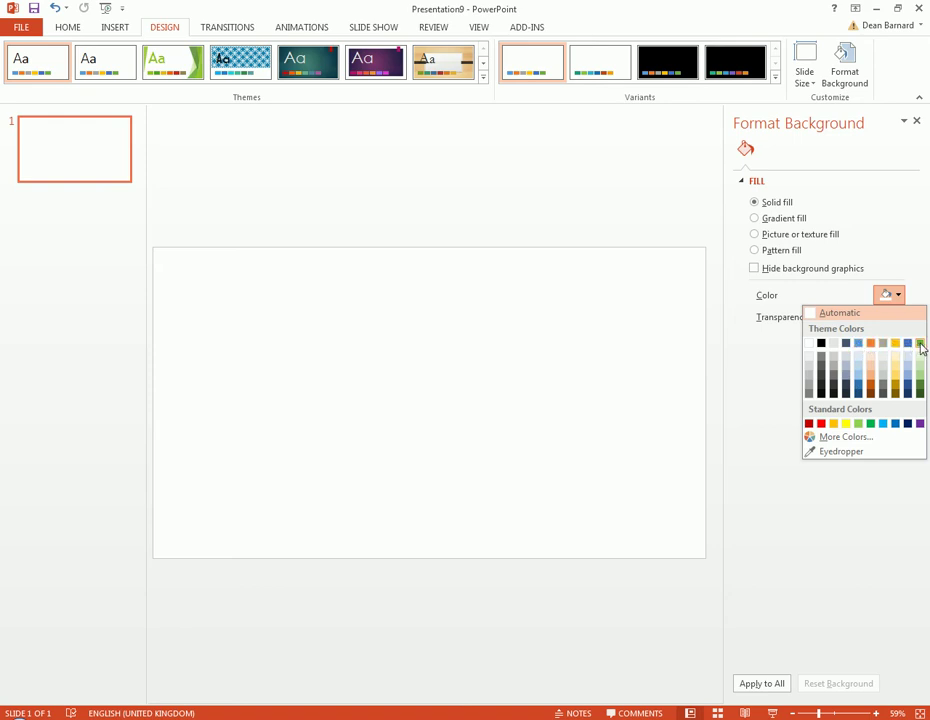
click(921, 346)
Drag the Operating System ME text box slightly to the right.
click(365, 418)
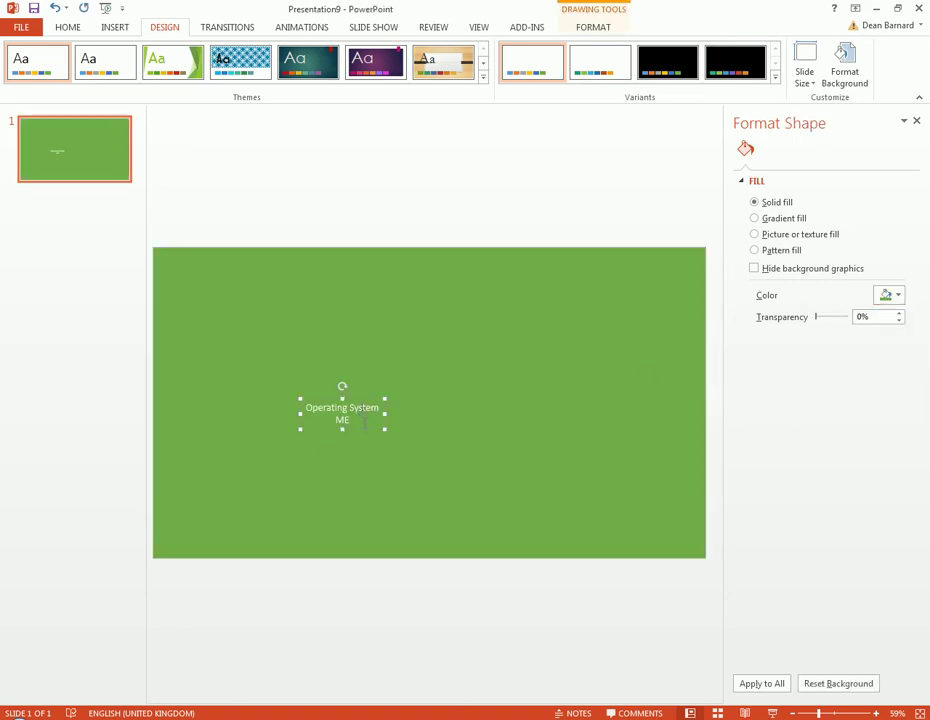
key(ctrl+a)
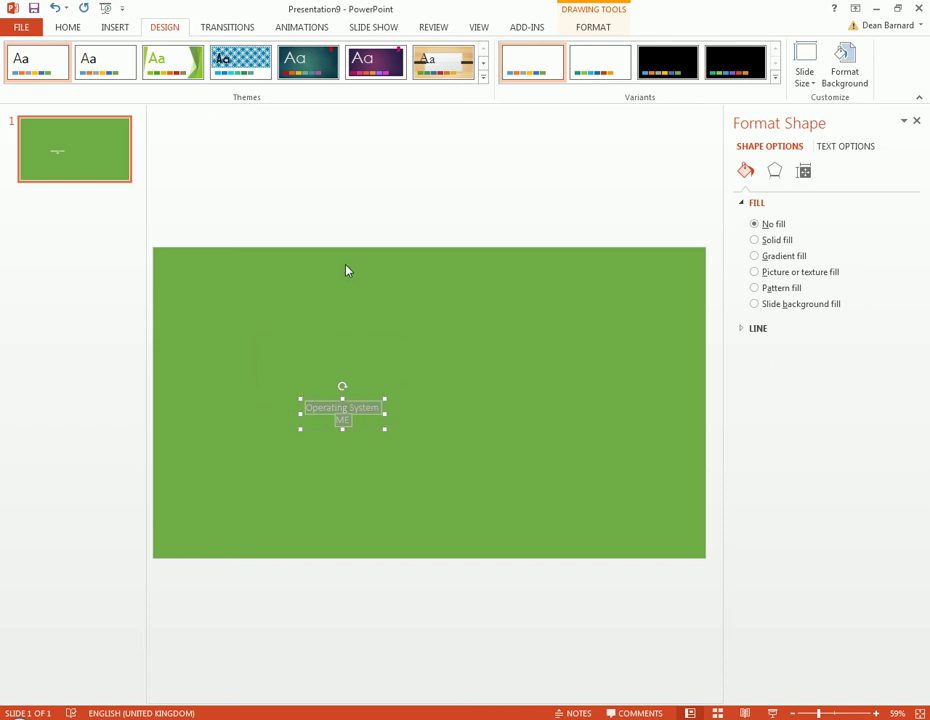
drag(382, 428, 584, 488)
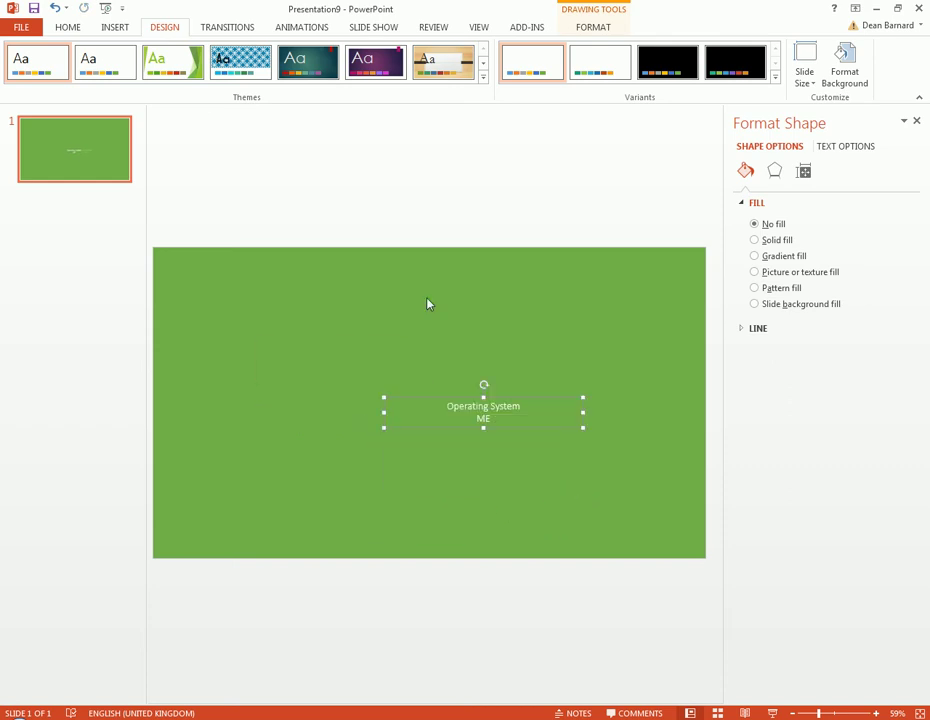
Enlarge the title font and widen the box so 'Operating System' fits one line.
click(83, 32)
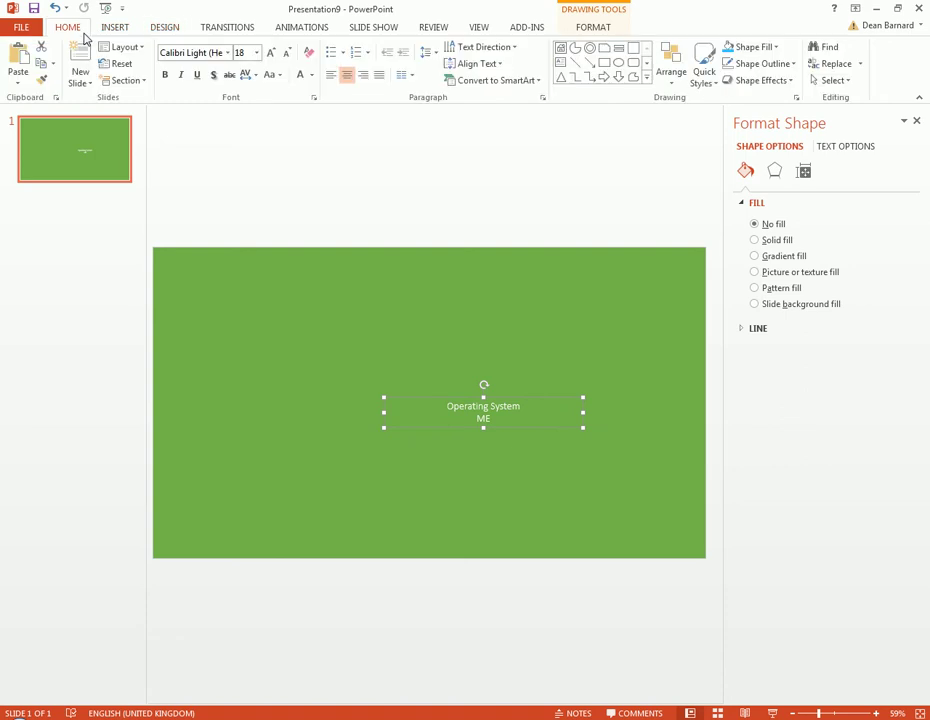
click(270, 55)
click(270, 55)
click(270, 55)
click(270, 55)
click(270, 55)
click(270, 55)
click(270, 55)
click(286, 55)
click(271, 55)
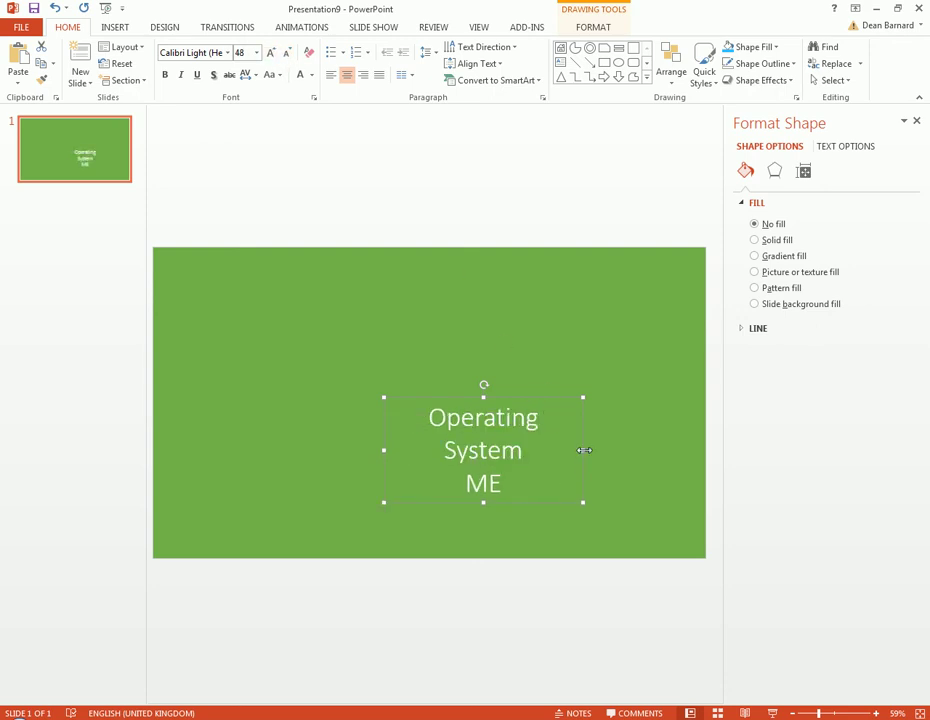
drag(583, 450, 689, 443)
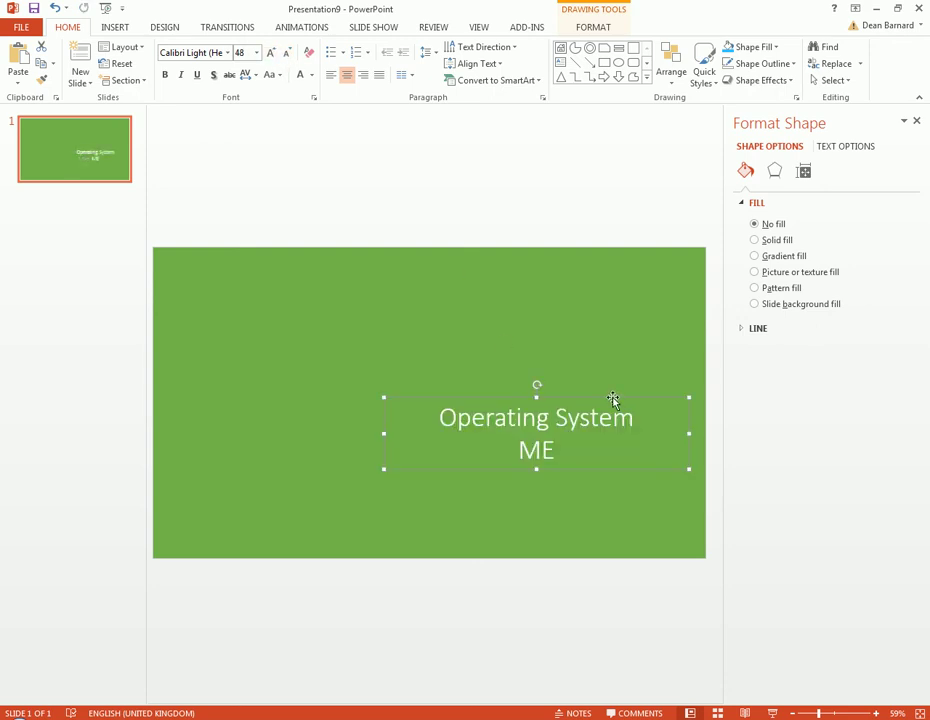
drag(613, 397, 507, 371)
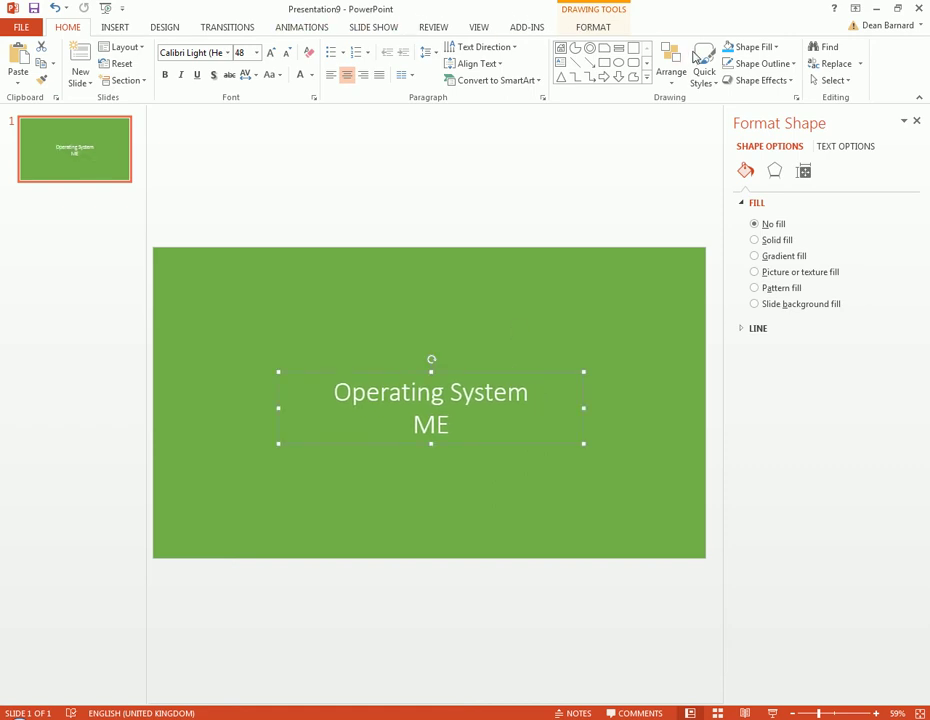
Align the title box to the slide's horizontal and vertical centre.
click(590, 29)
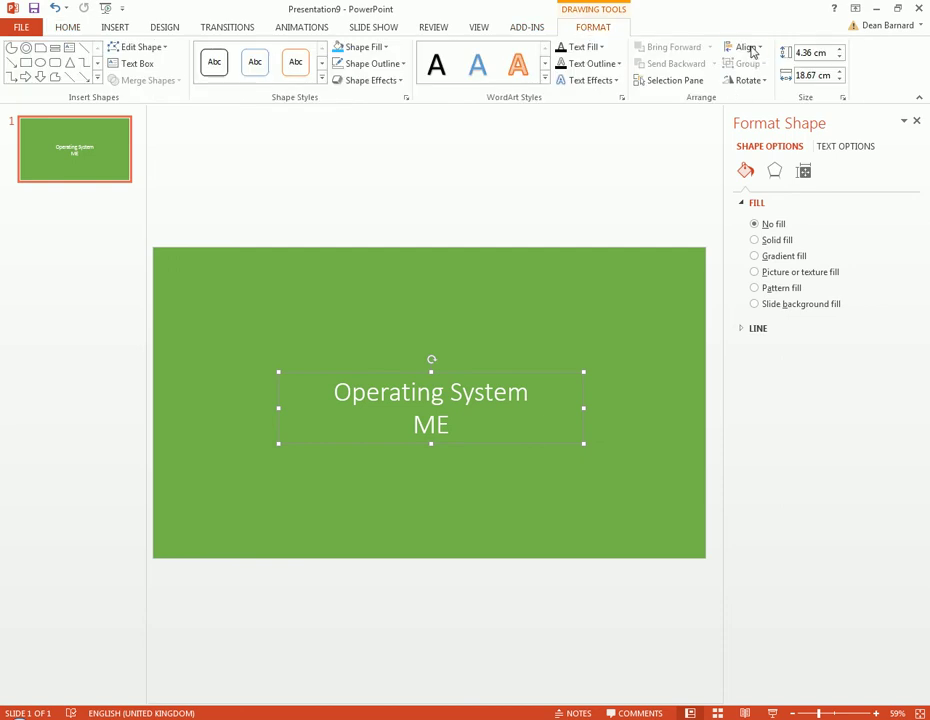
click(750, 49)
click(786, 173)
click(757, 49)
click(780, 188)
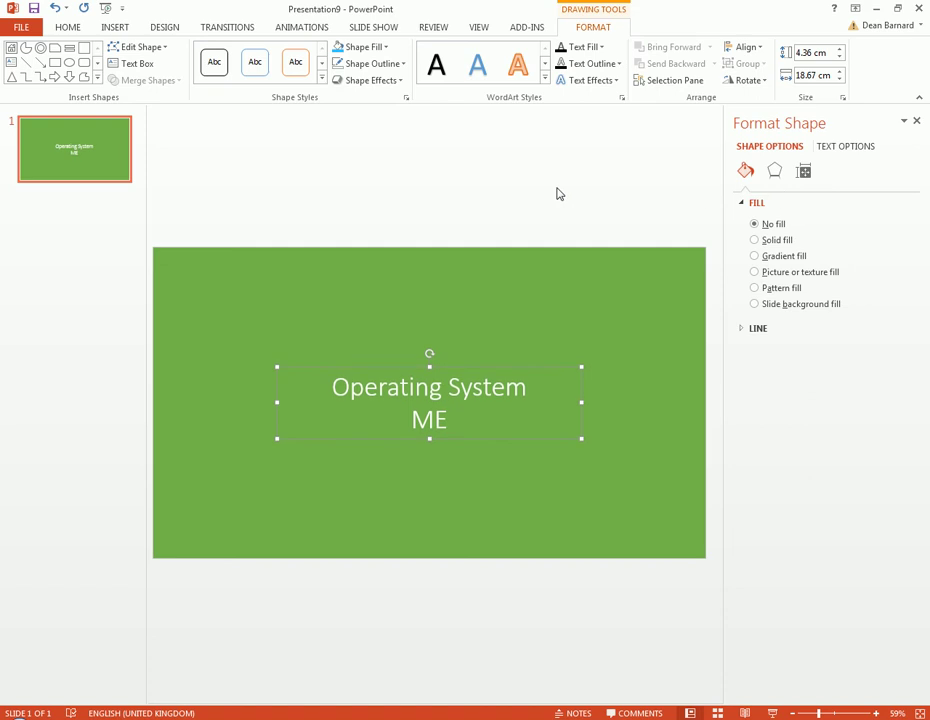
click(519, 289)
click(422, 420)
click(461, 222)
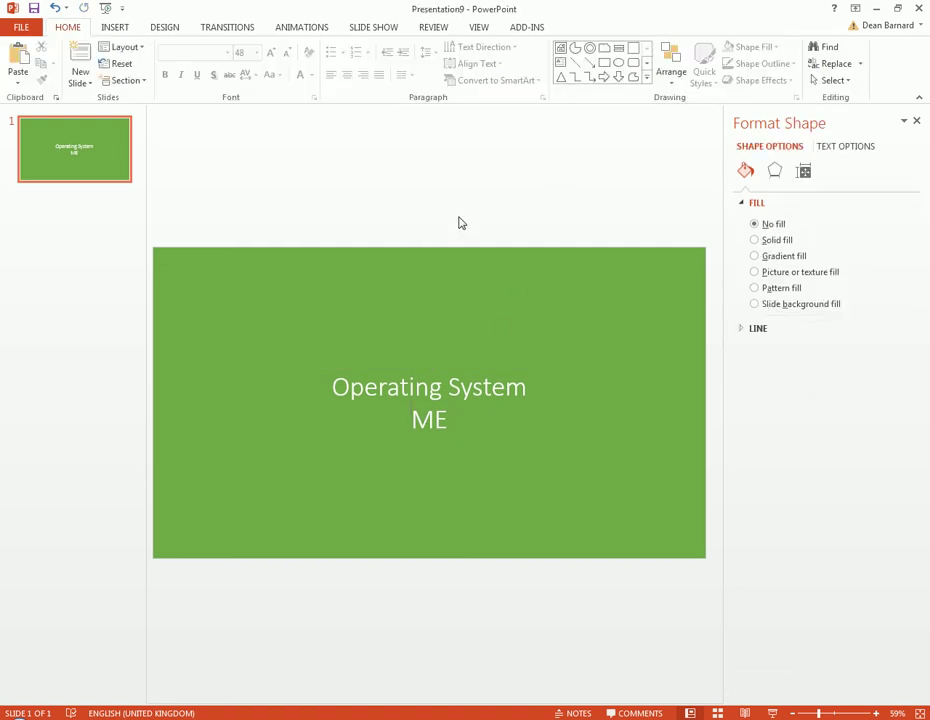
click(452, 404)
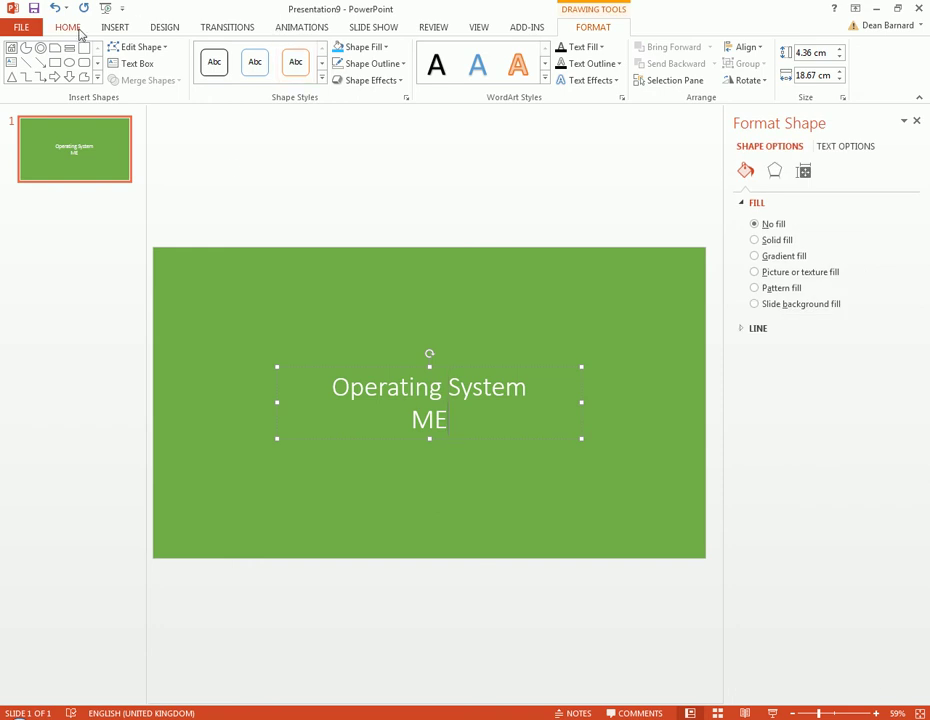
Give the title a Fade entrance starting After Previous with a 2-second duration.
click(292, 31)
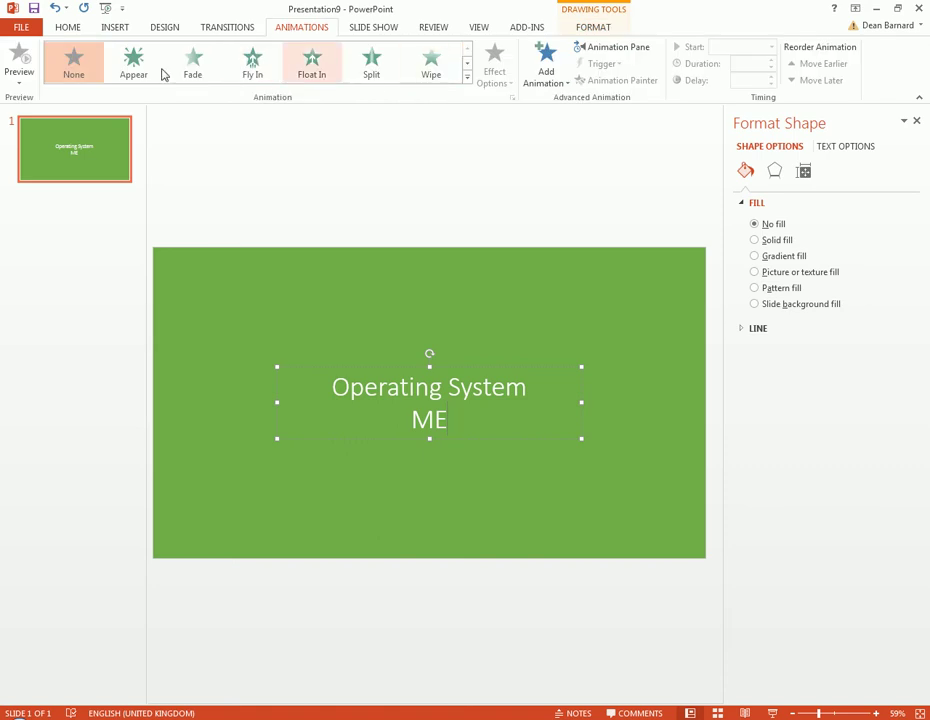
click(195, 66)
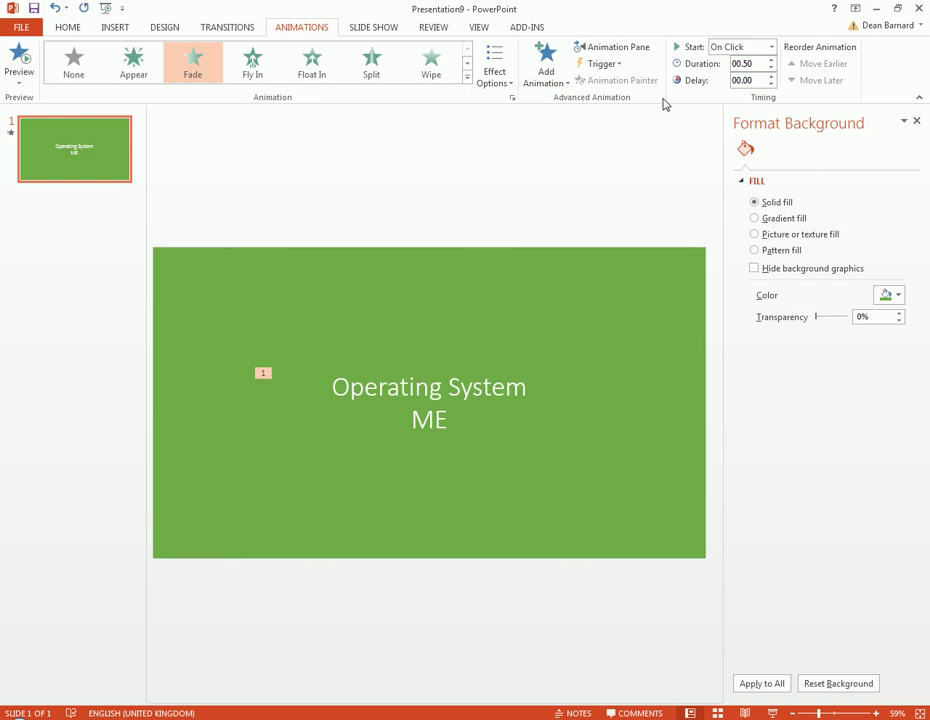
click(771, 47)
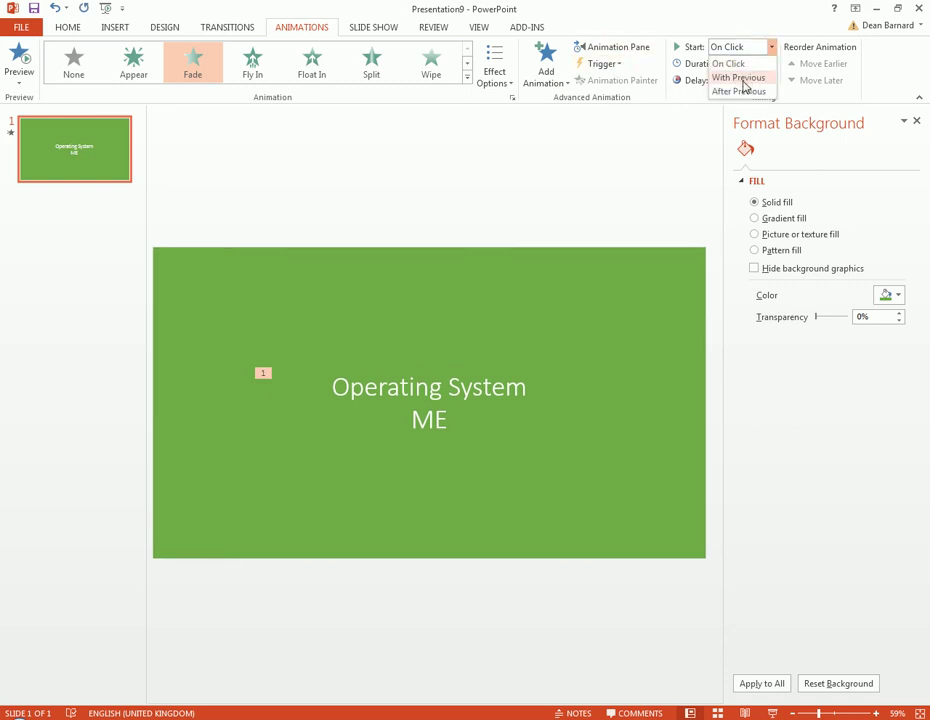
click(740, 91)
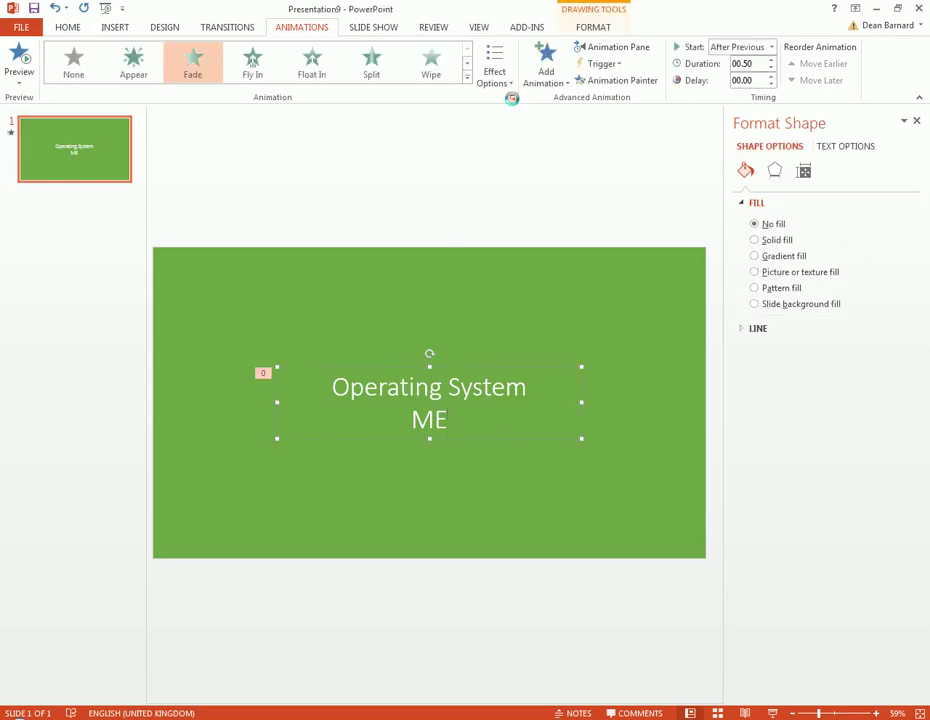
click(512, 97)
click(389, 277)
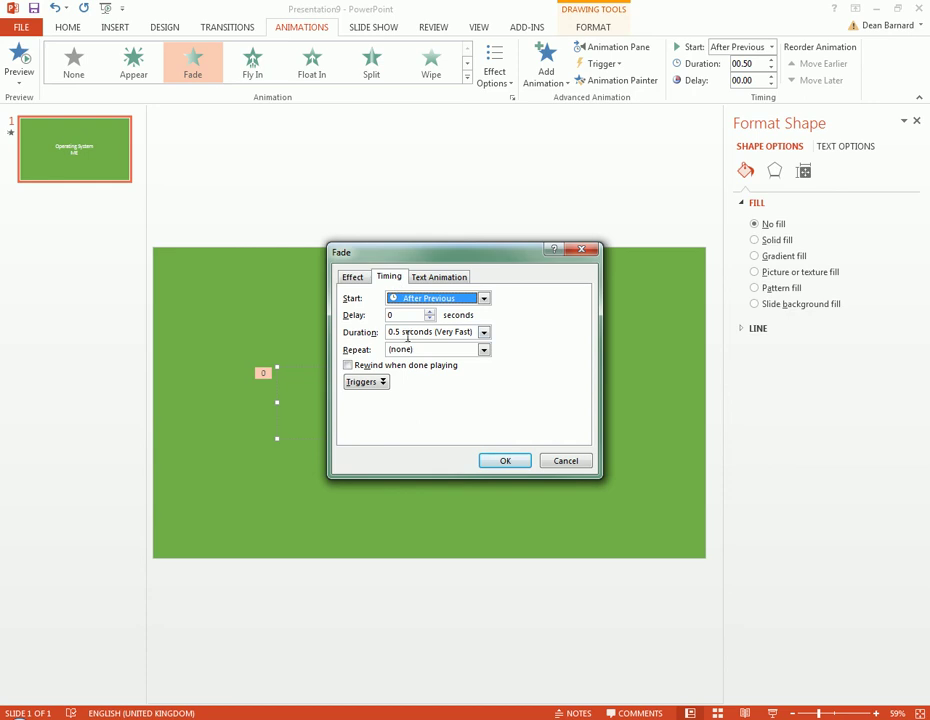
click(483, 332)
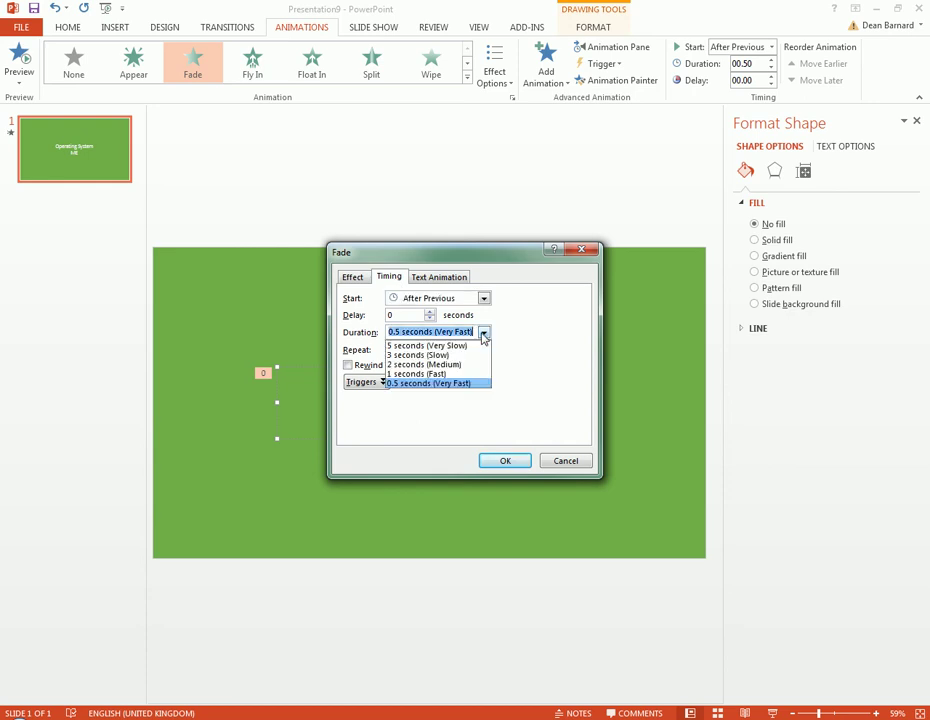
click(471, 365)
click(502, 461)
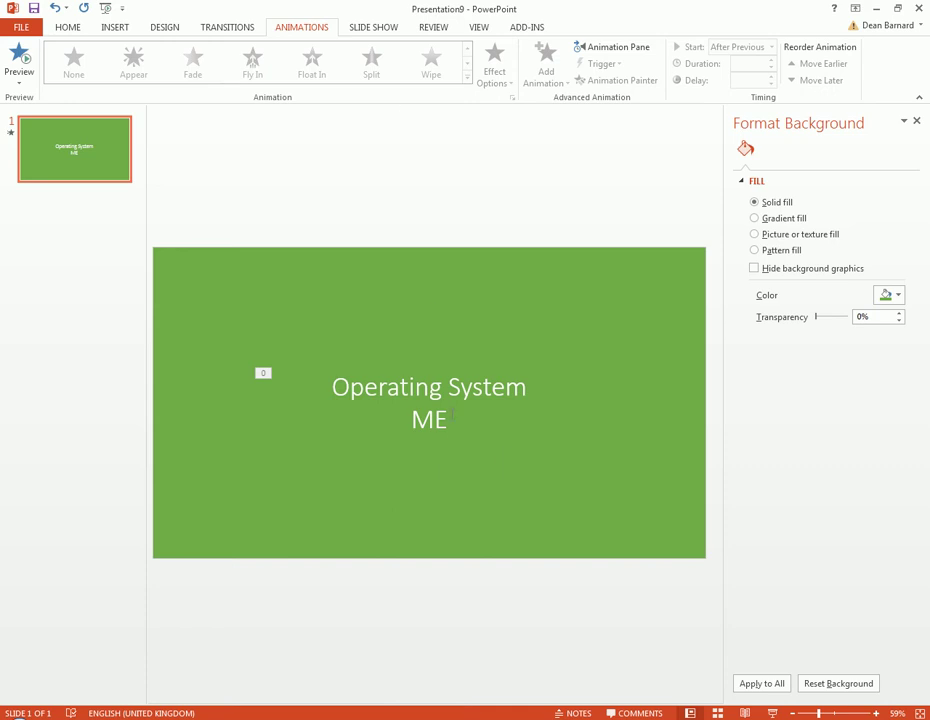
Set the slide to advance automatically after 00:02.00 instead of on mouse click.
click(509, 212)
click(448, 418)
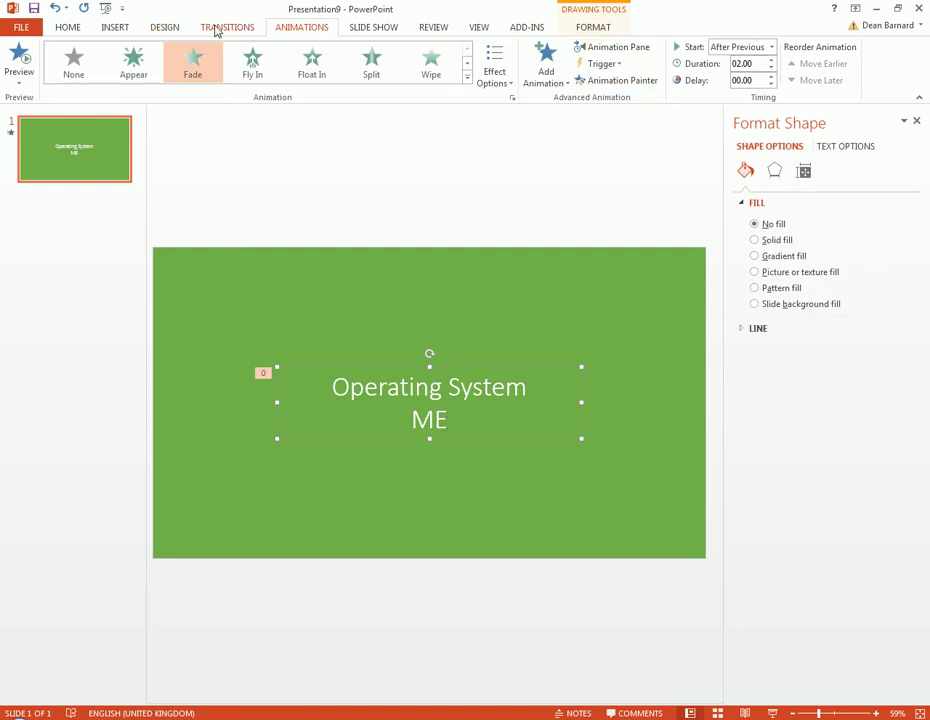
click(216, 29)
click(770, 80)
click(770, 63)
click(845, 84)
text(2)
click(693, 162)
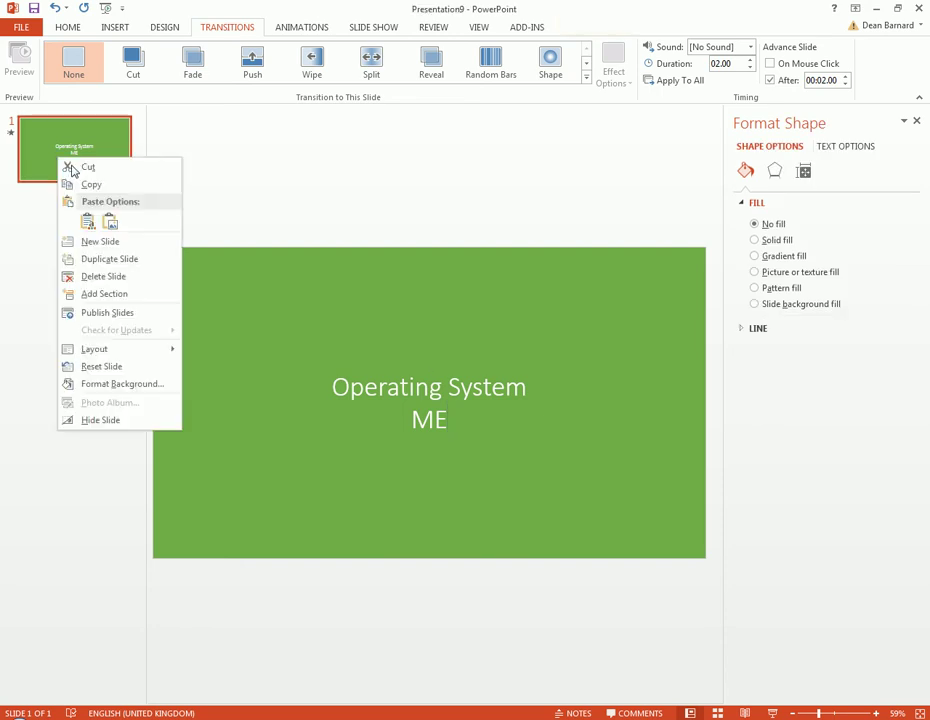
Duplicate the slide as slide 2 and select its title.
click(98, 260)
click(429, 419)
click(463, 280)
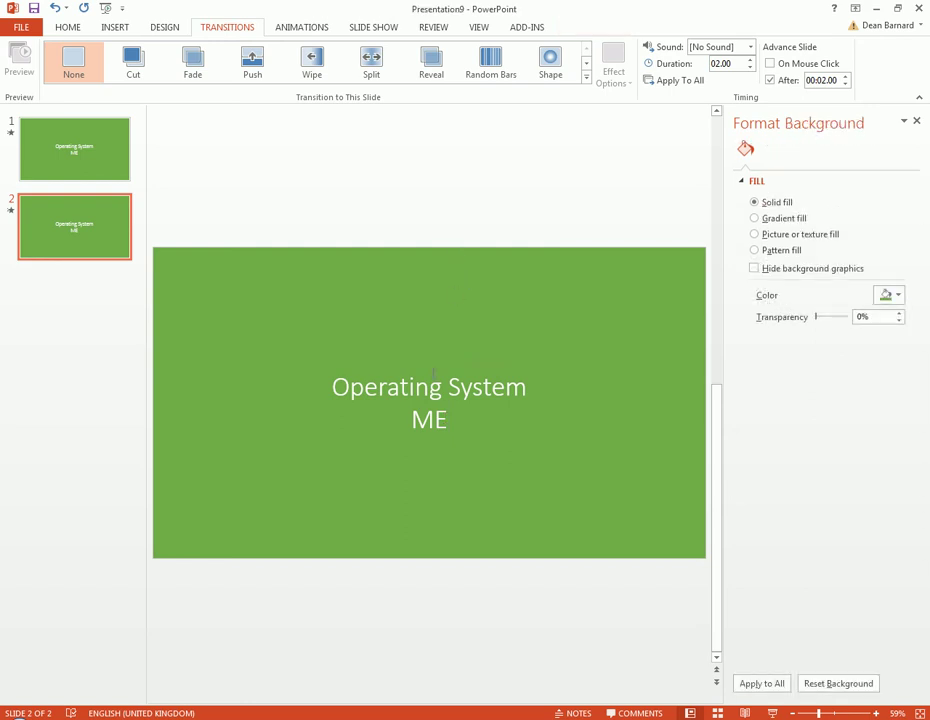
click(473, 408)
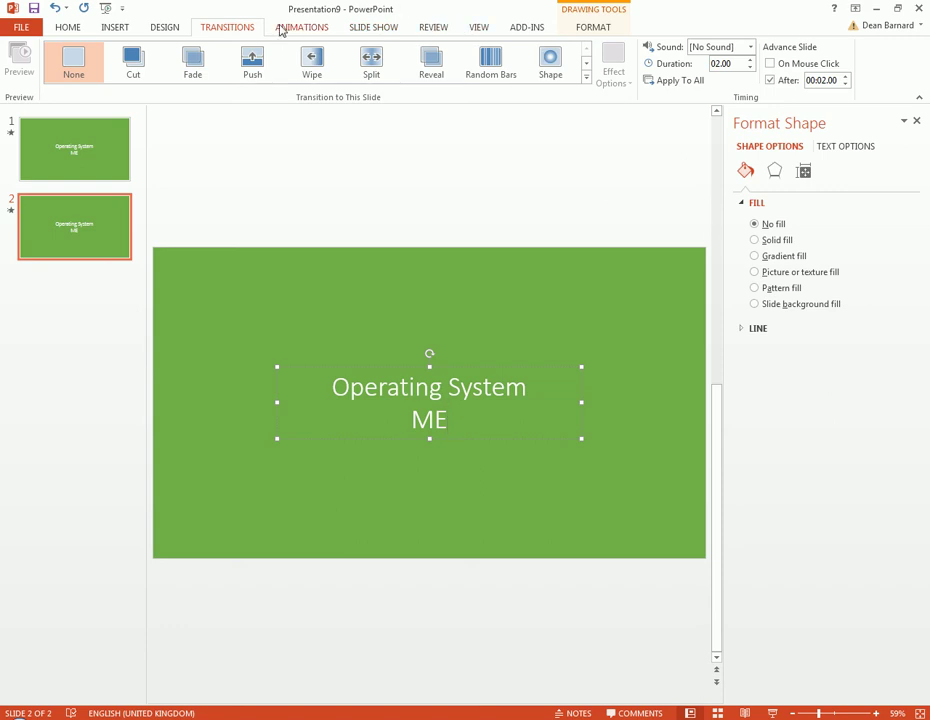
Apply a Lines motion path animation to the slide 2 title.
click(742, 333)
click(741, 333)
click(302, 30)
click(466, 62)
click(466, 62)
click(466, 62)
click(466, 62)
click(466, 62)
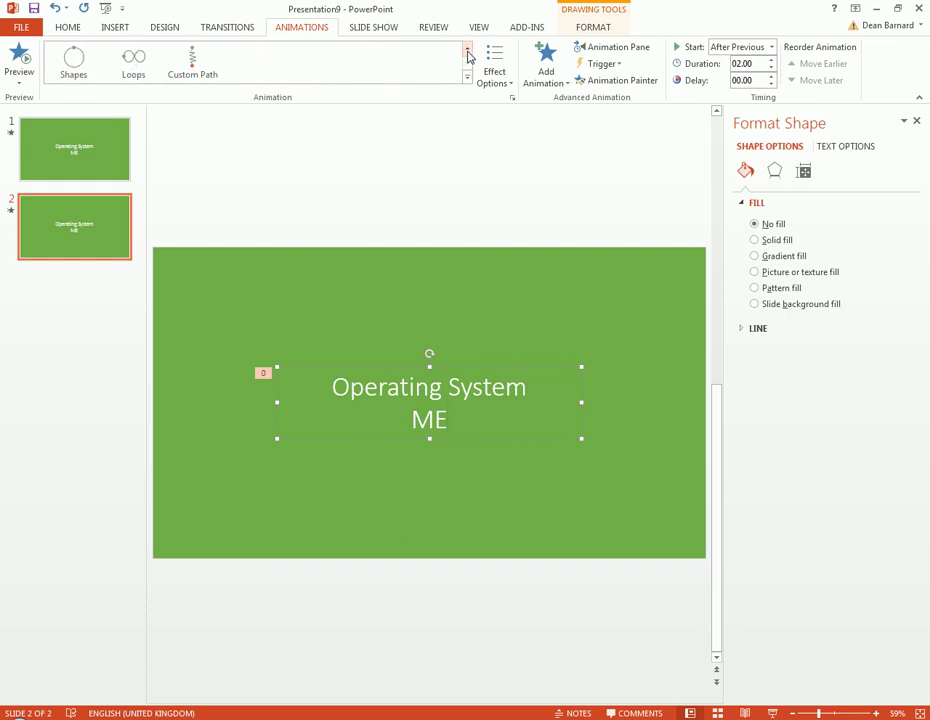
scroll(335, 55, up, 1)
click(312, 62)
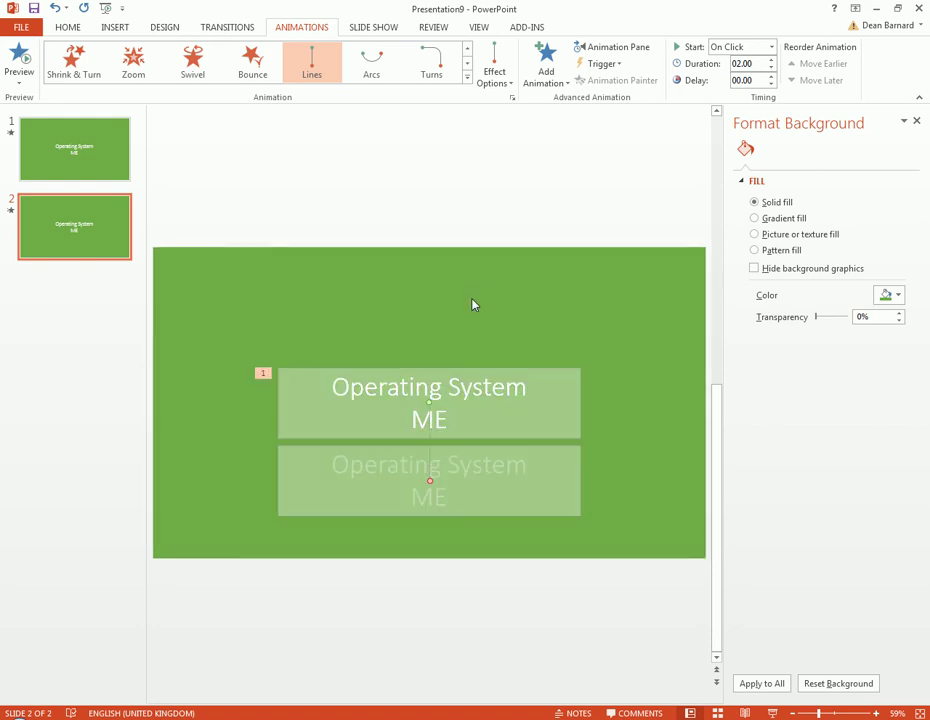
Pull the motion path's end point up to shorten the movement.
mouse_move(430, 478)
mouse_down()
mouse_move(430, 466)
mouse_move(426, 473)
mouse_up()
click(476, 161)
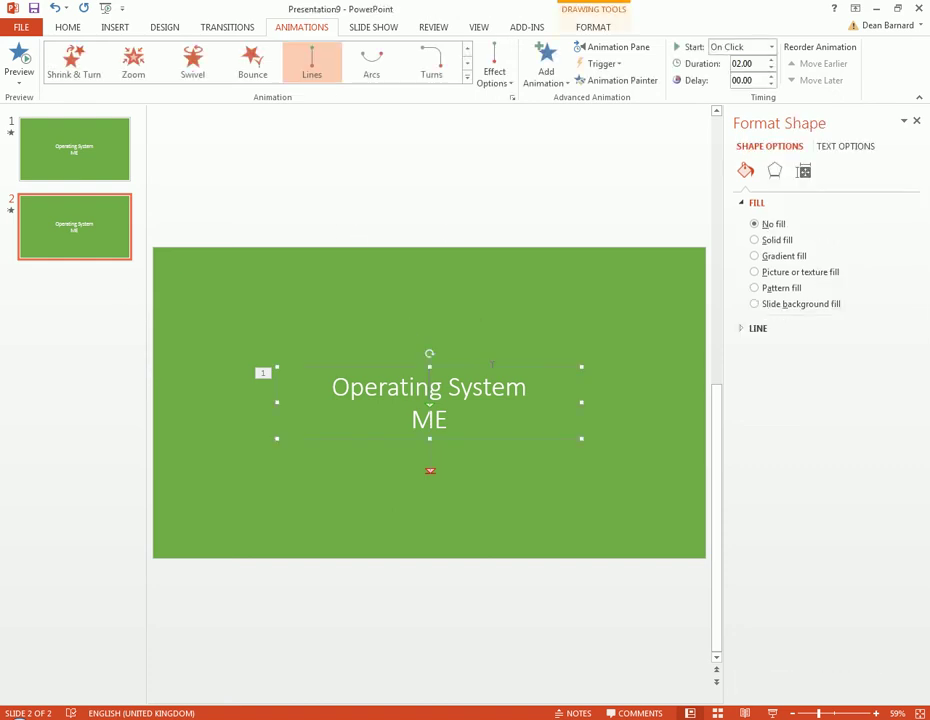
click(477, 186)
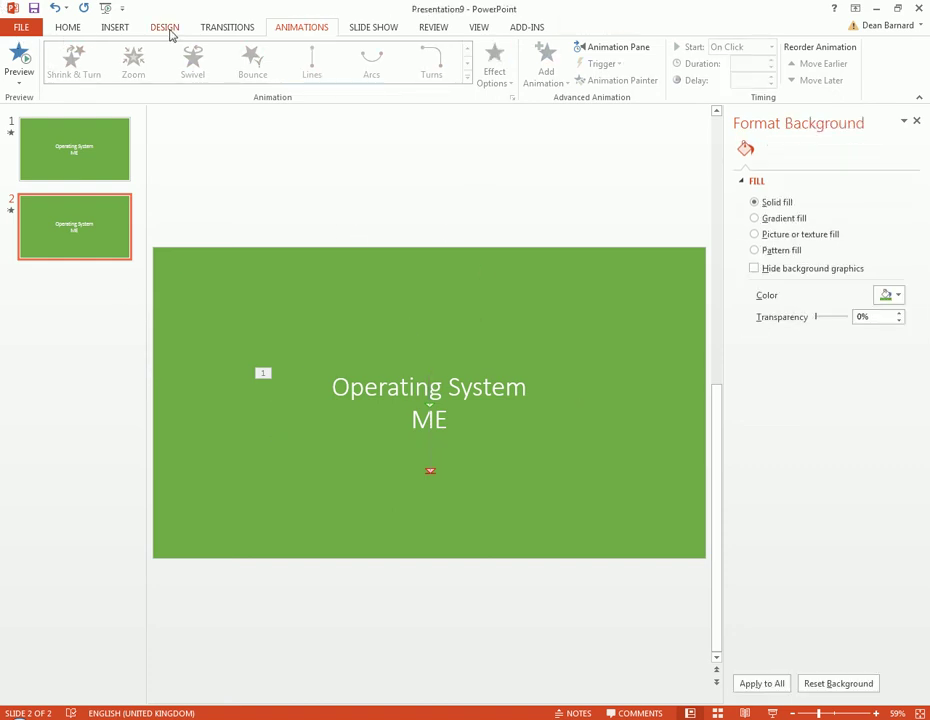
Draw a Block Arc near the top-left of slide 2 and close it into a near-ring.
click(112, 29)
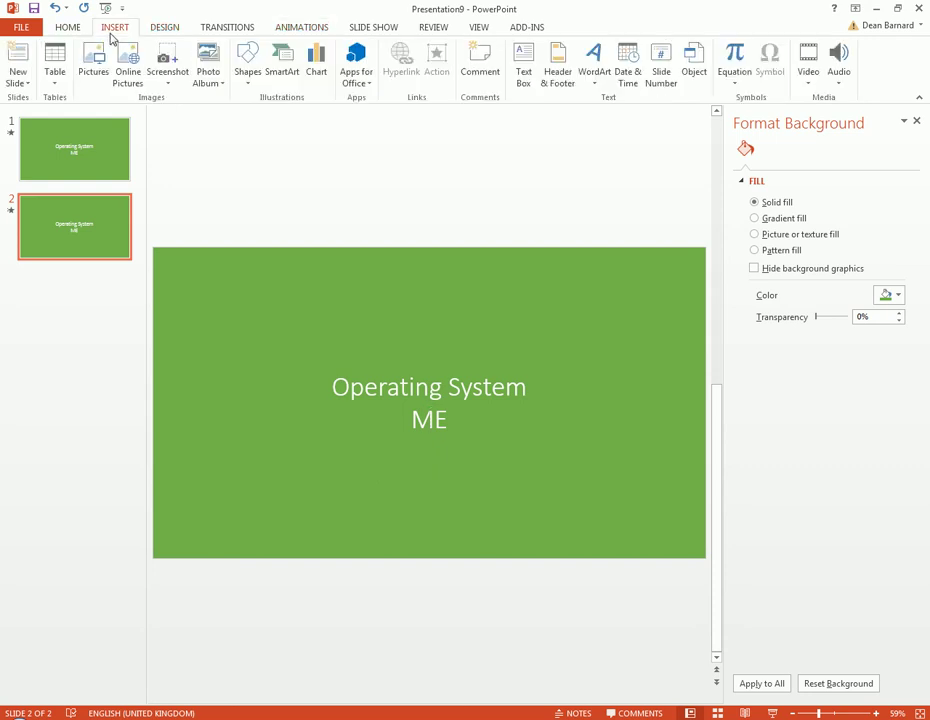
click(257, 81)
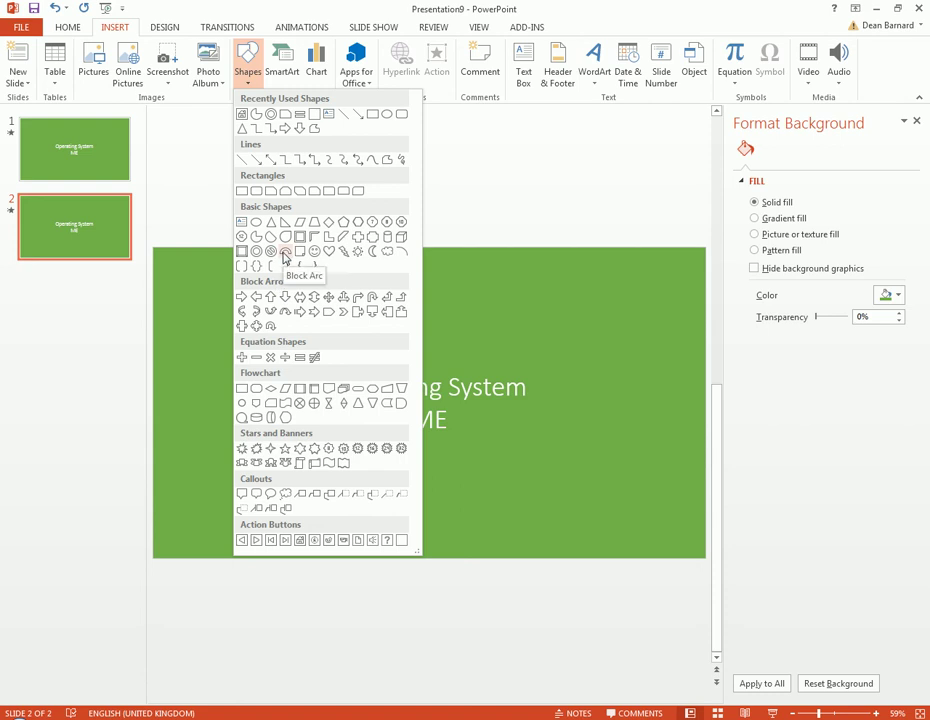
click(285, 253)
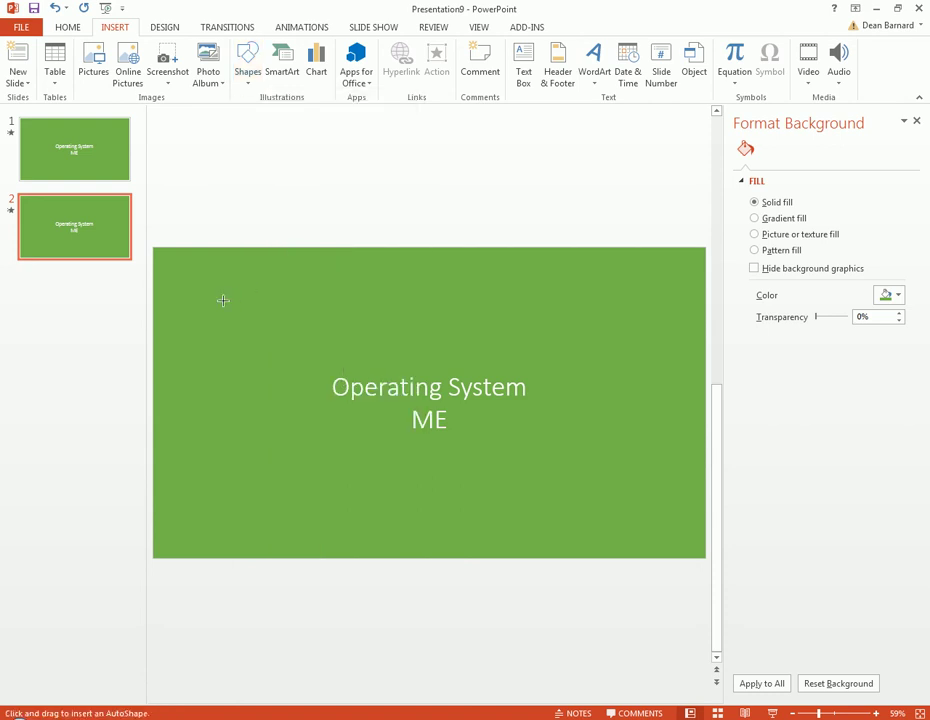
drag(278, 356, 279, 357)
mouse_move(249, 278)
mouse_down()
mouse_move(230, 290)
mouse_move(286, 374)
mouse_move(247, 266)
mouse_move(303, 316)
mouse_move(260, 351)
mouse_move(226, 280)
mouse_move(222, 347)
mouse_move(274, 323)
mouse_move(262, 345)
mouse_up()
key(ctrl+z)
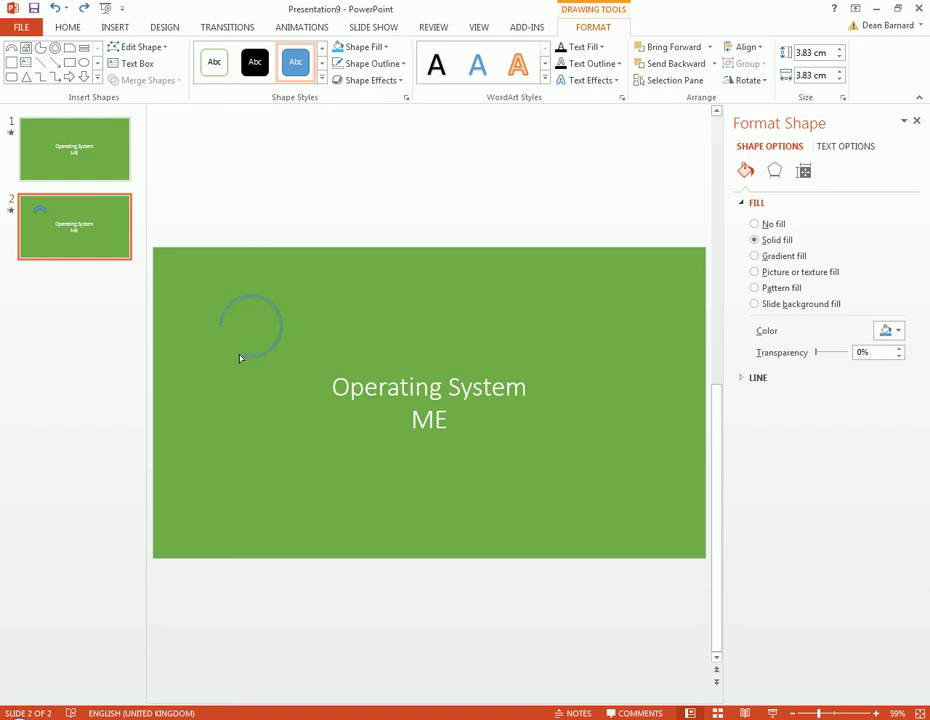
drag(236, 357, 237, 352)
Change the ring's fill colour to light grey-white.
click(322, 64)
click(322, 66)
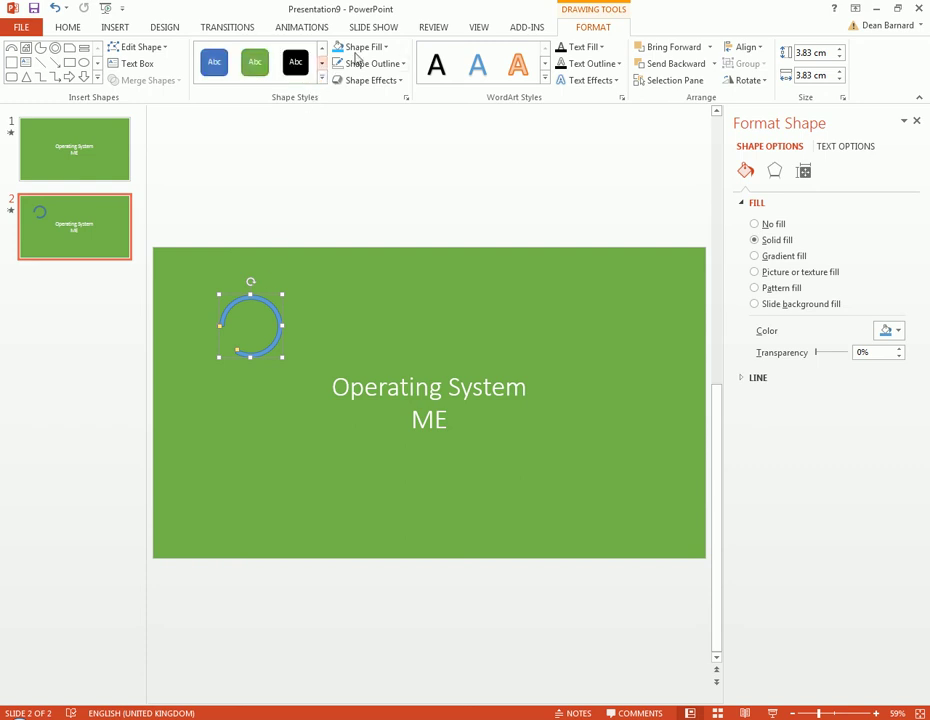
click(382, 47)
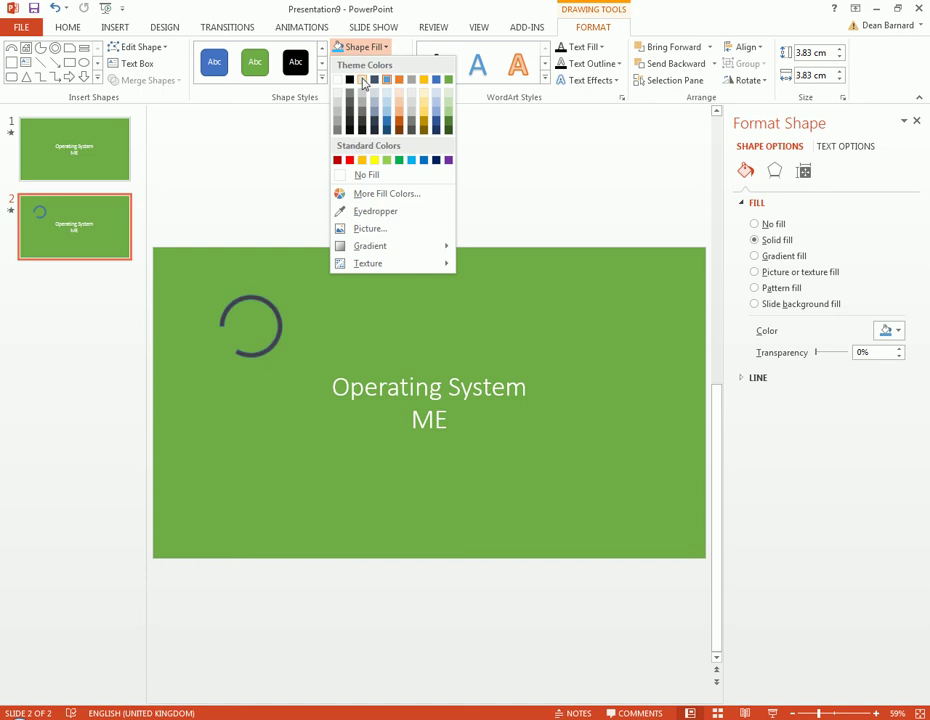
click(362, 81)
click(372, 80)
click(374, 63)
key(Escape)
Move the ring to the slide centre, just above the Operating System ME title.
click(307, 365)
click(274, 347)
drag(426, 343, 447, 350)
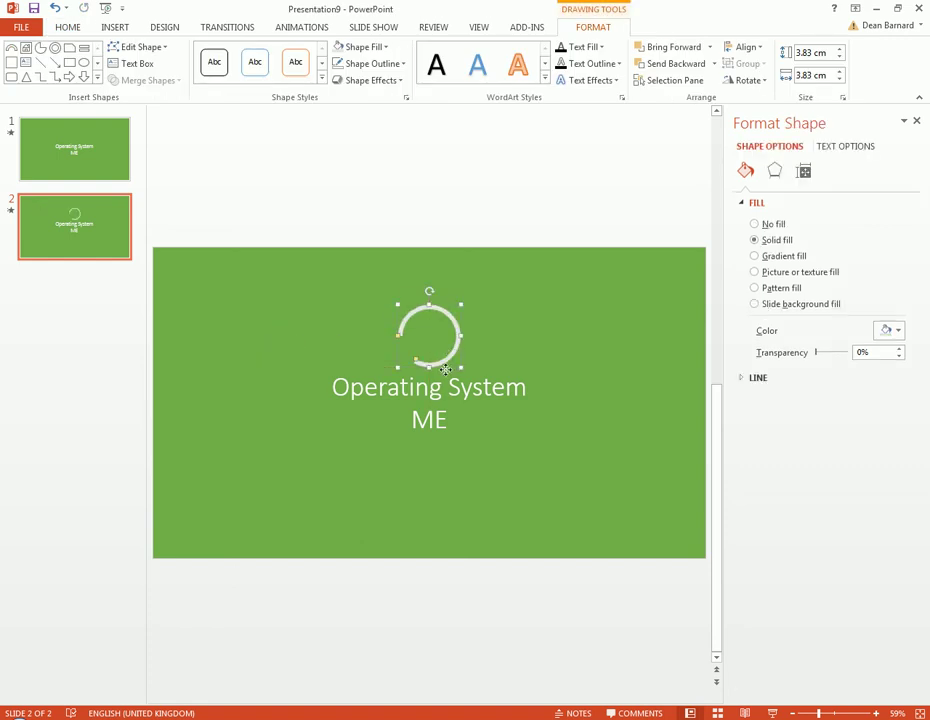
drag(445, 357, 444, 428)
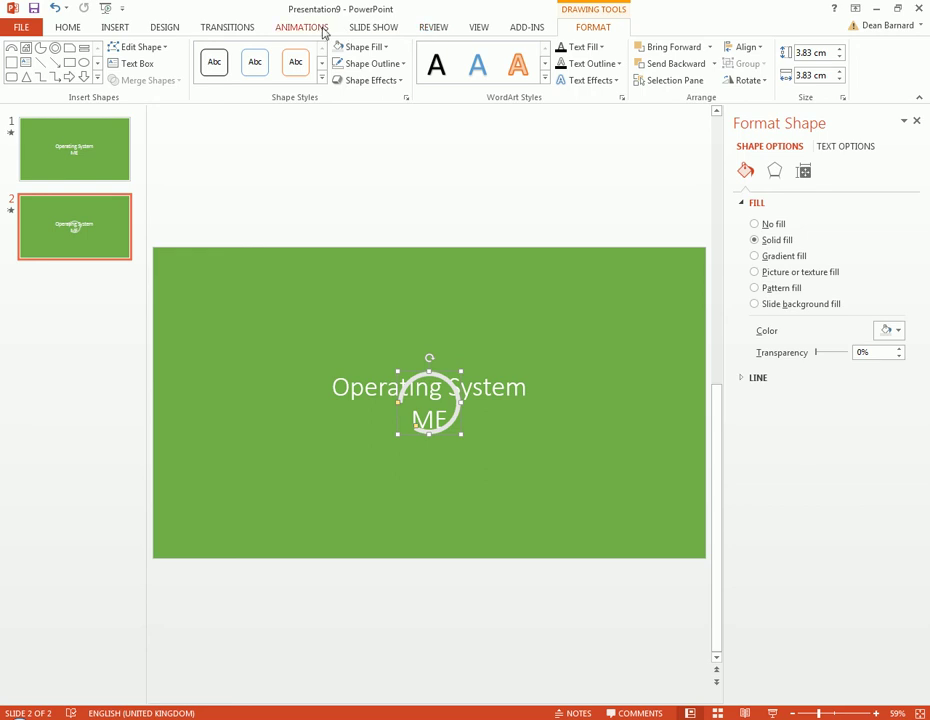
Give the white arc a Fade entrance starting With Previous, then preview the animations.
click(231, 33)
click(311, 32)
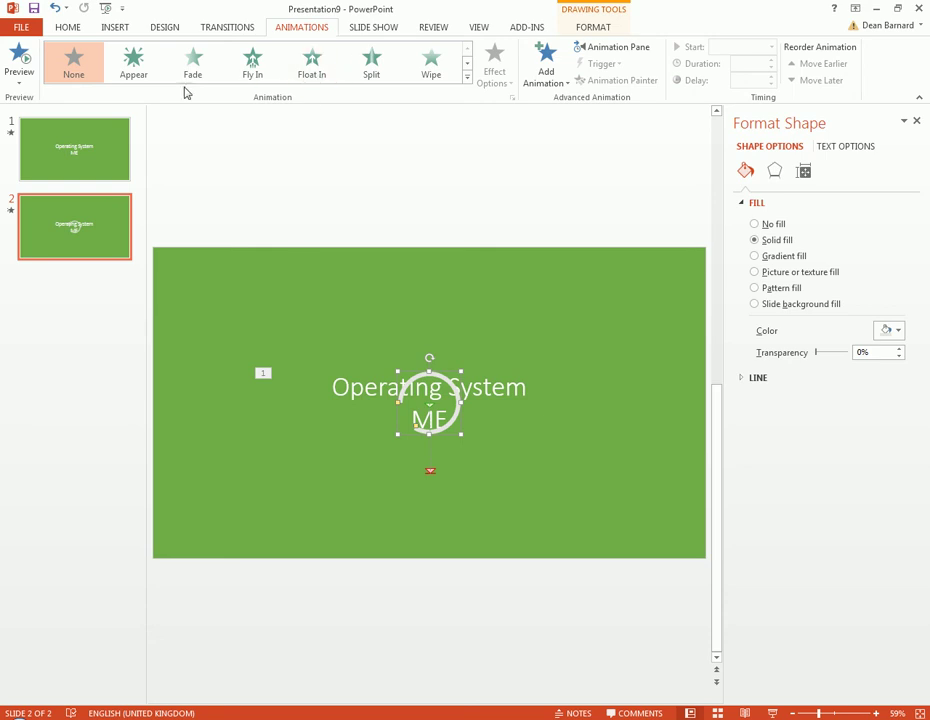
click(191, 70)
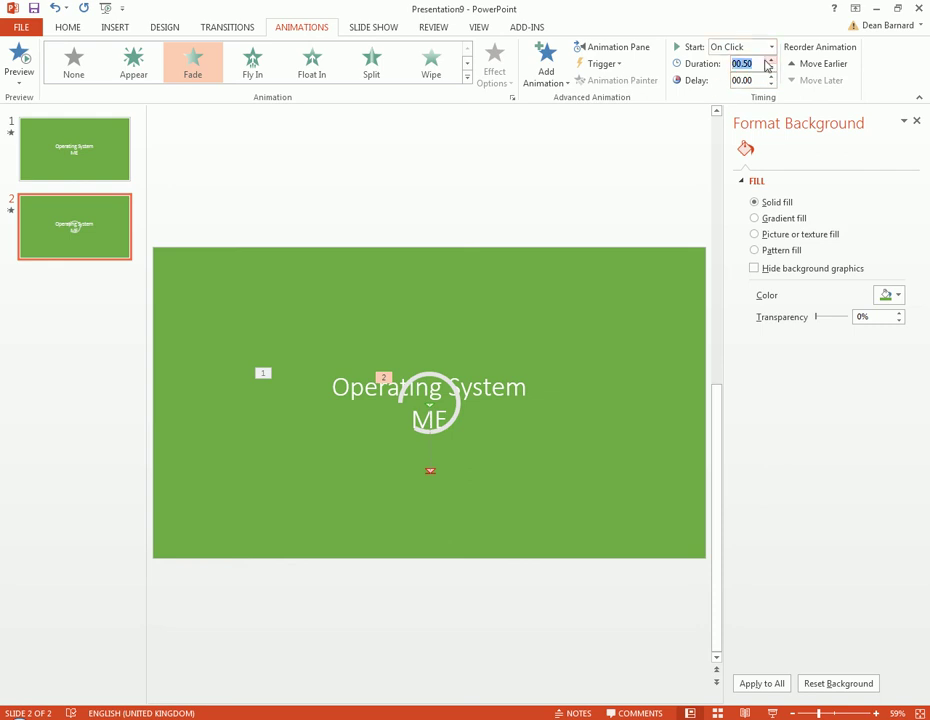
click(632, 137)
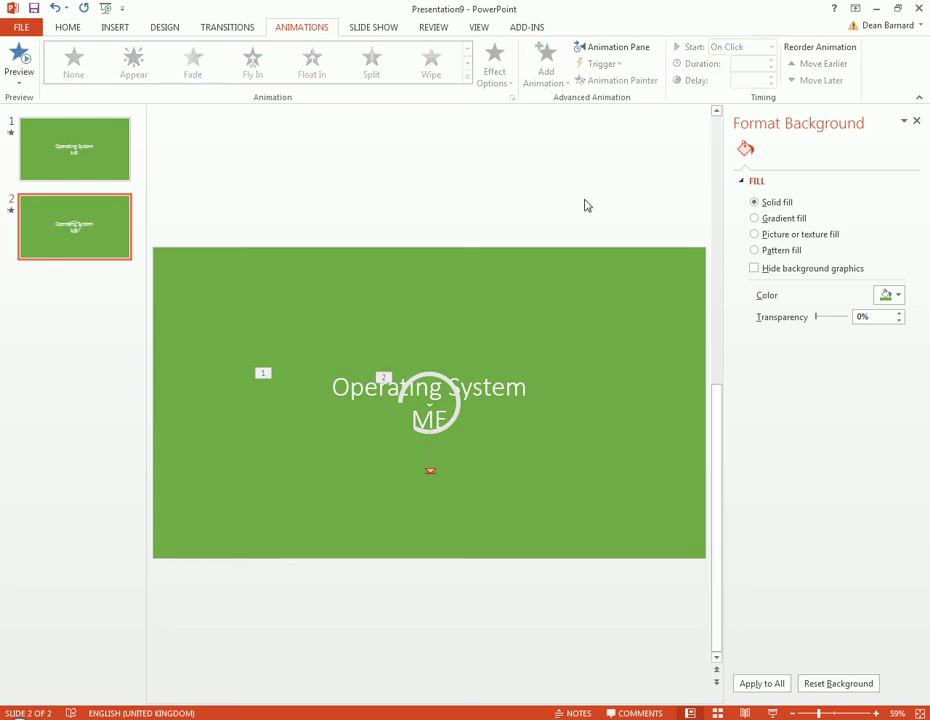
click(437, 376)
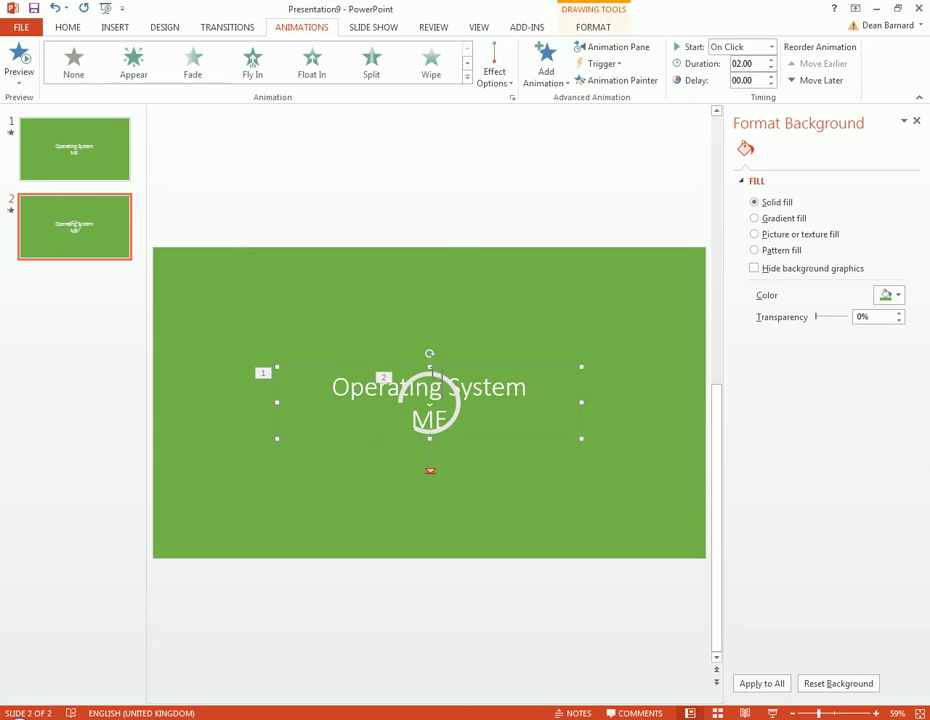
click(436, 439)
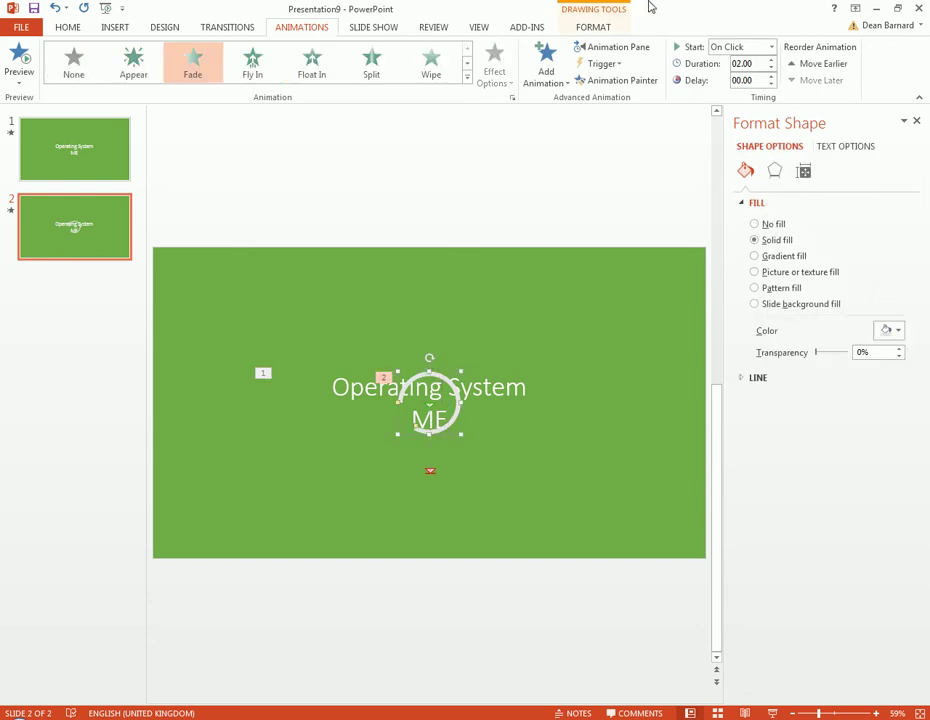
click(771, 47)
click(760, 78)
click(19, 57)
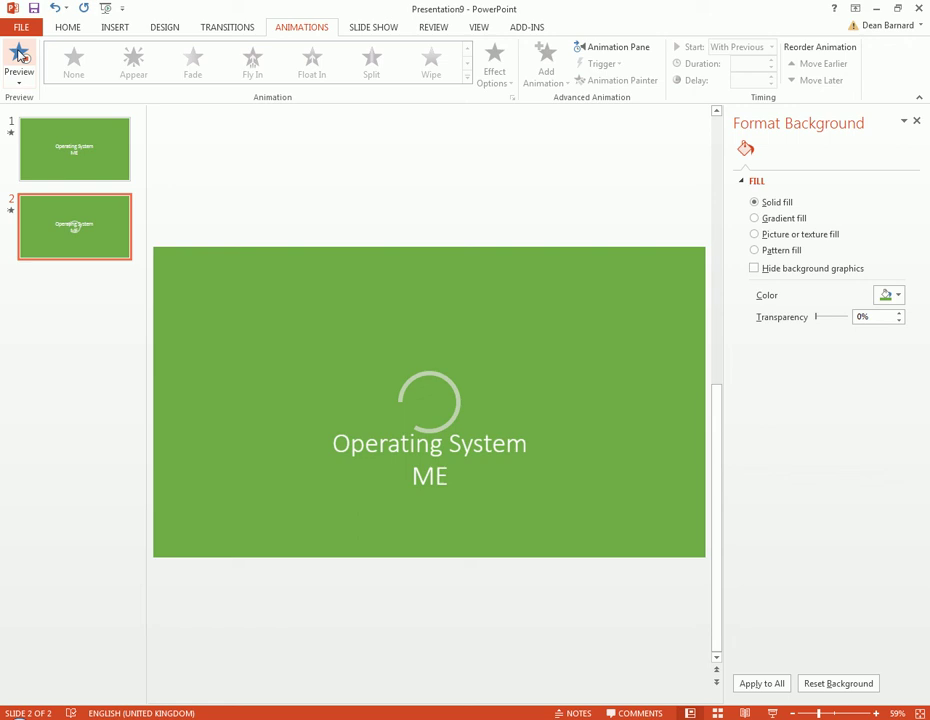
click(450, 420)
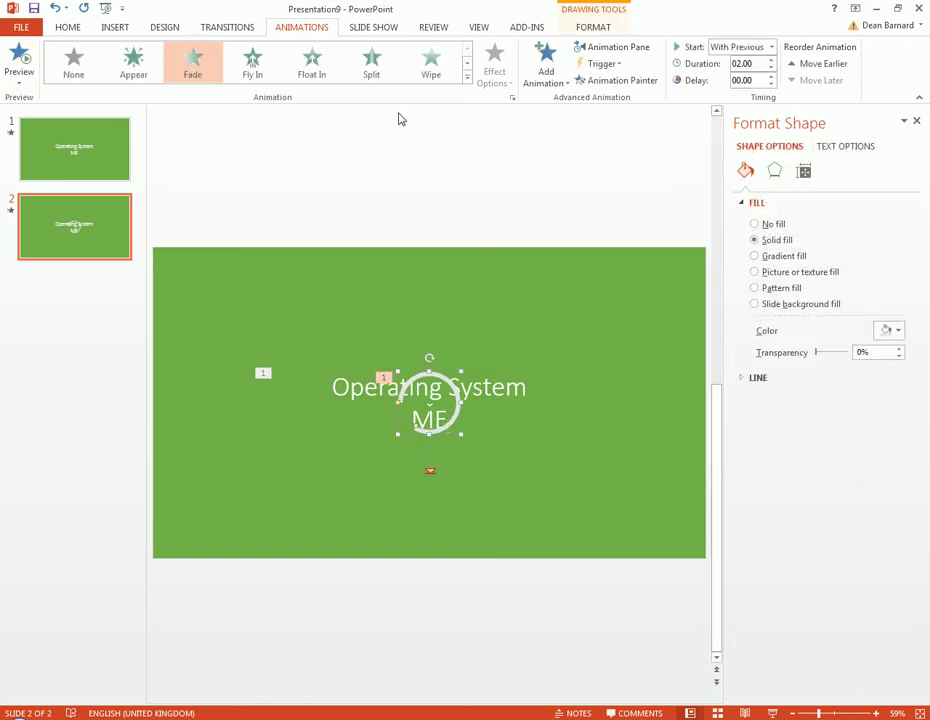
Add a Spin emphasis to the arc, starting With Previous.
click(546, 62)
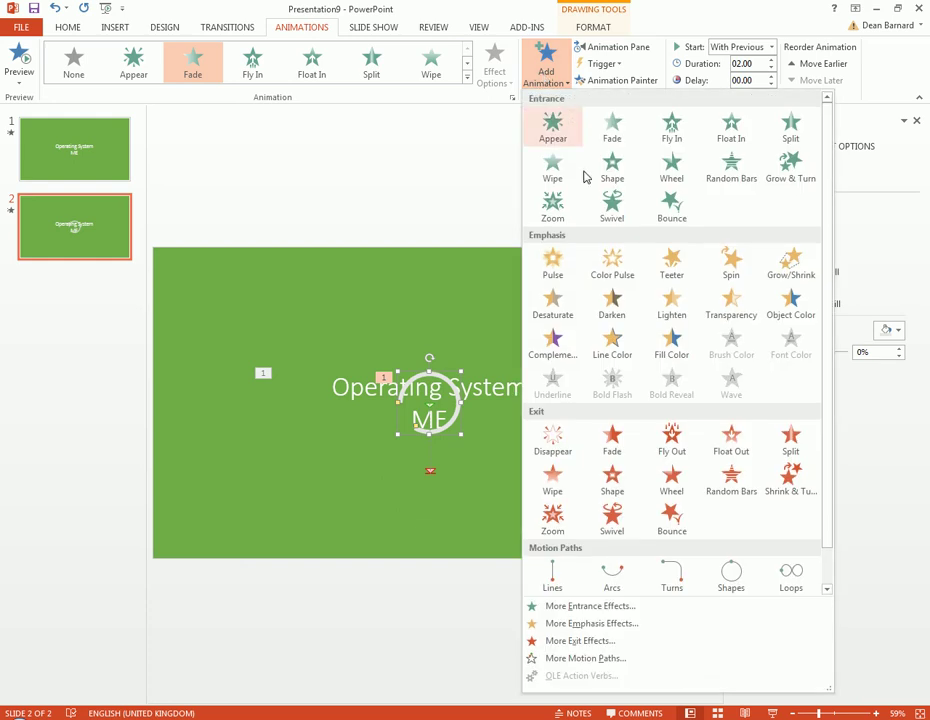
click(736, 272)
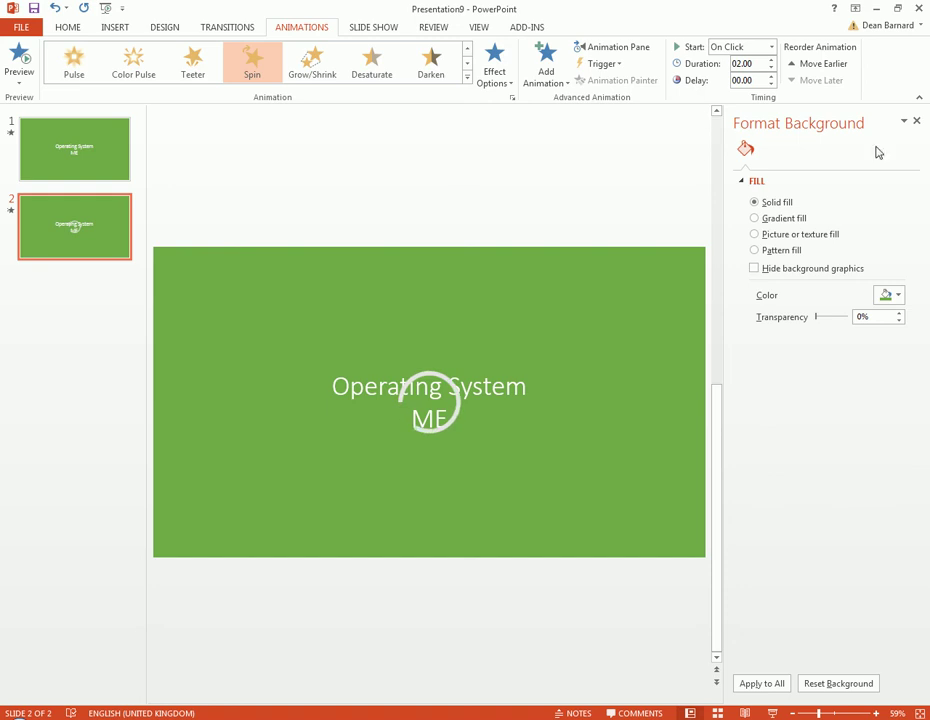
click(916, 120)
click(621, 47)
click(771, 47)
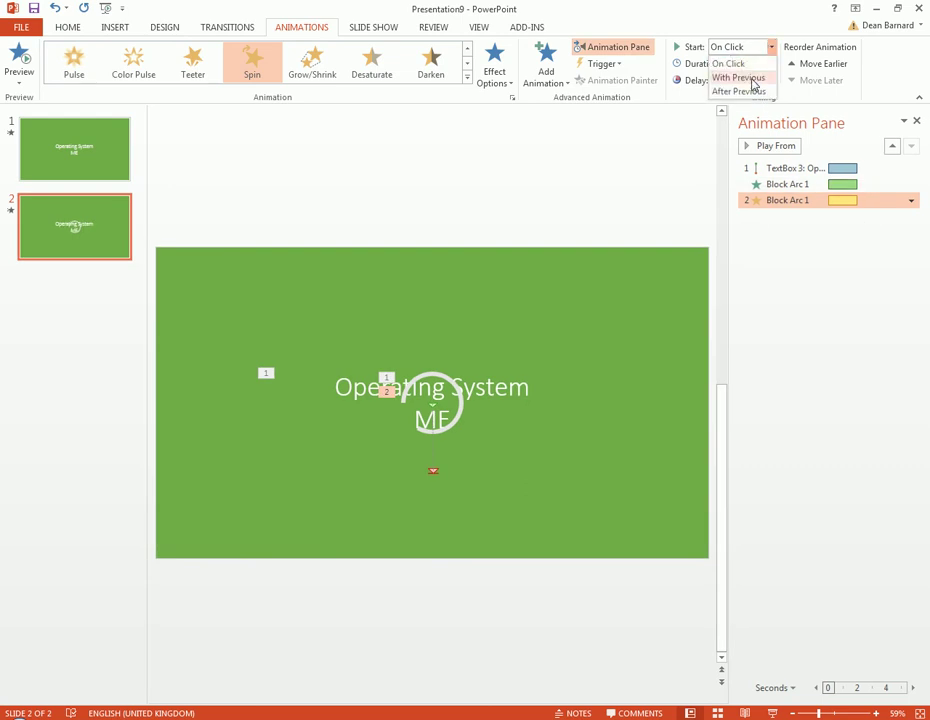
click(752, 78)
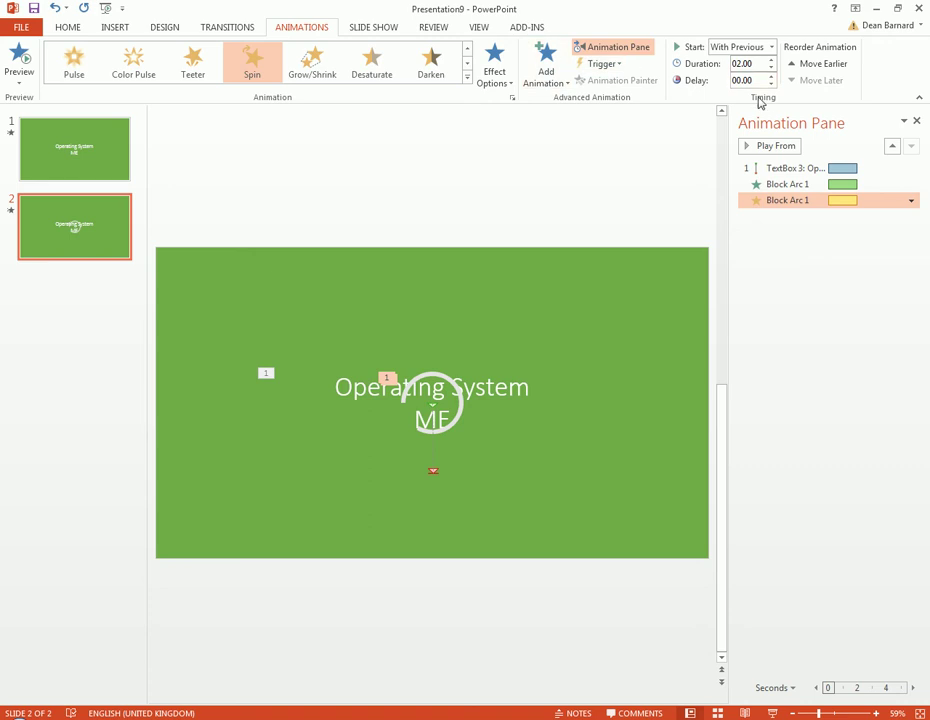
Keep the spin's 2-second duration and set it to repeat 3 times.
click(511, 97)
click(388, 253)
click(483, 309)
click(484, 312)
click(434, 324)
click(483, 325)
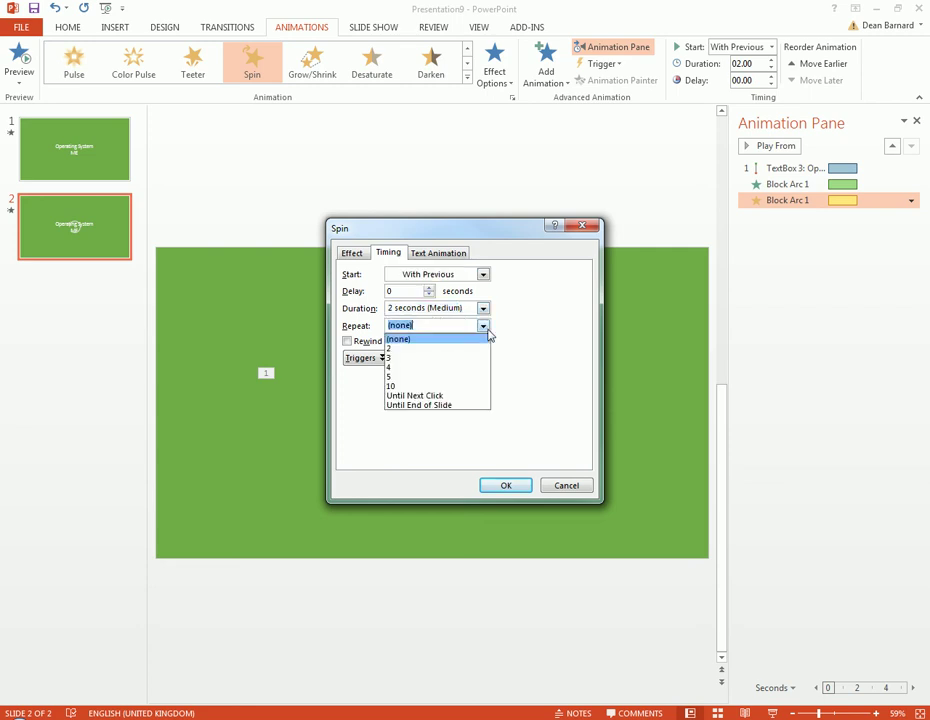
click(508, 485)
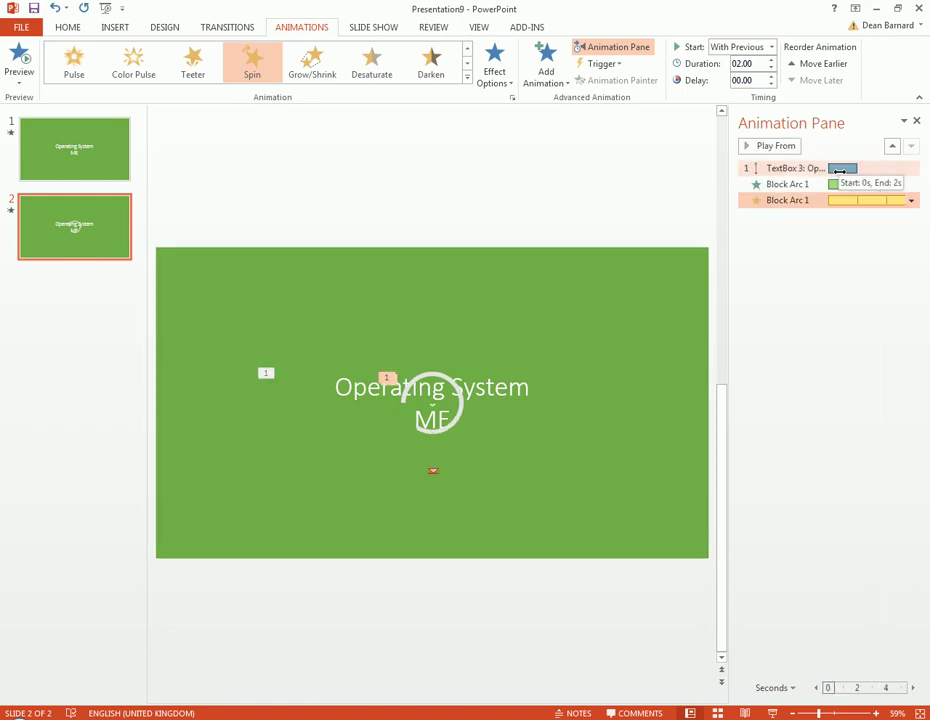
click(403, 212)
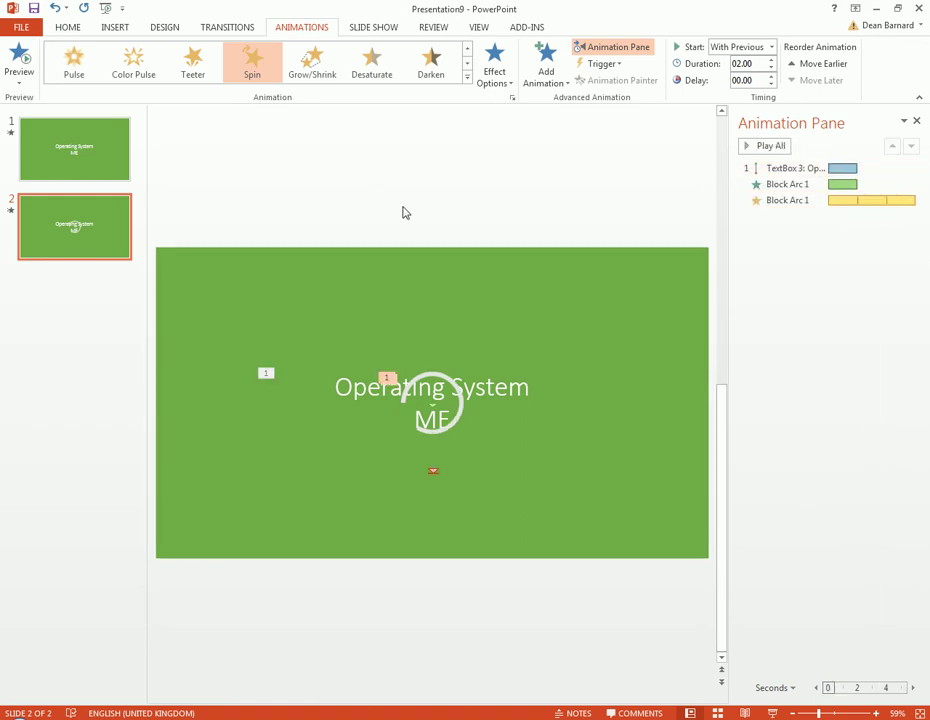
Change slide 2's auto-advance time on the Transitions tab to 00:06.00.
click(225, 28)
drag(807, 80, 839, 85)
text(6)
key(Return)
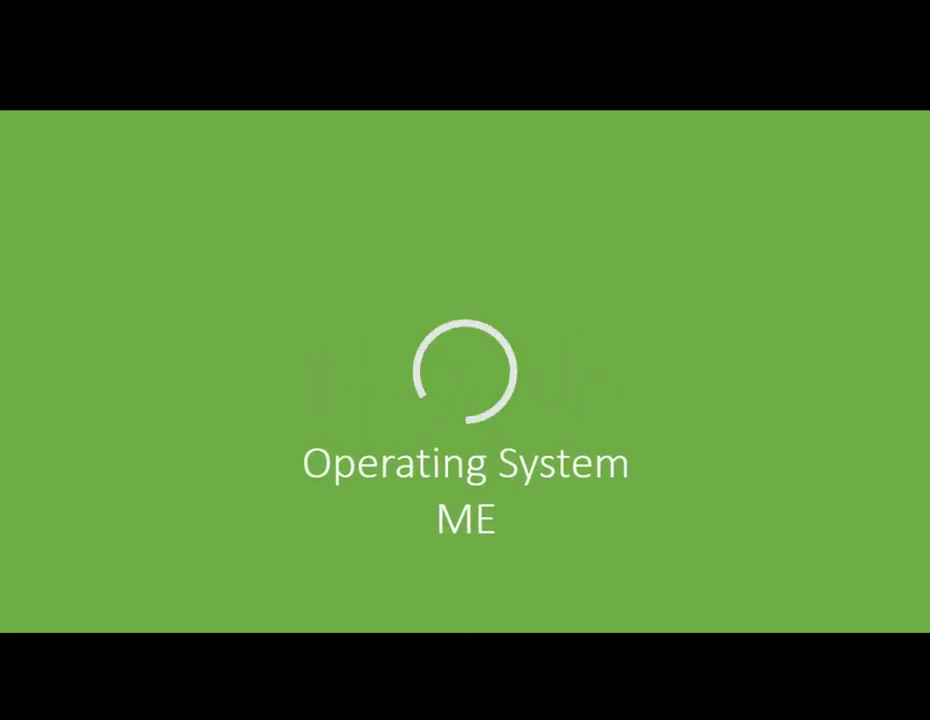
Exit the slide show and select the white arc on slide 2.
key(Escape)
click(453, 425)
click(440, 430)
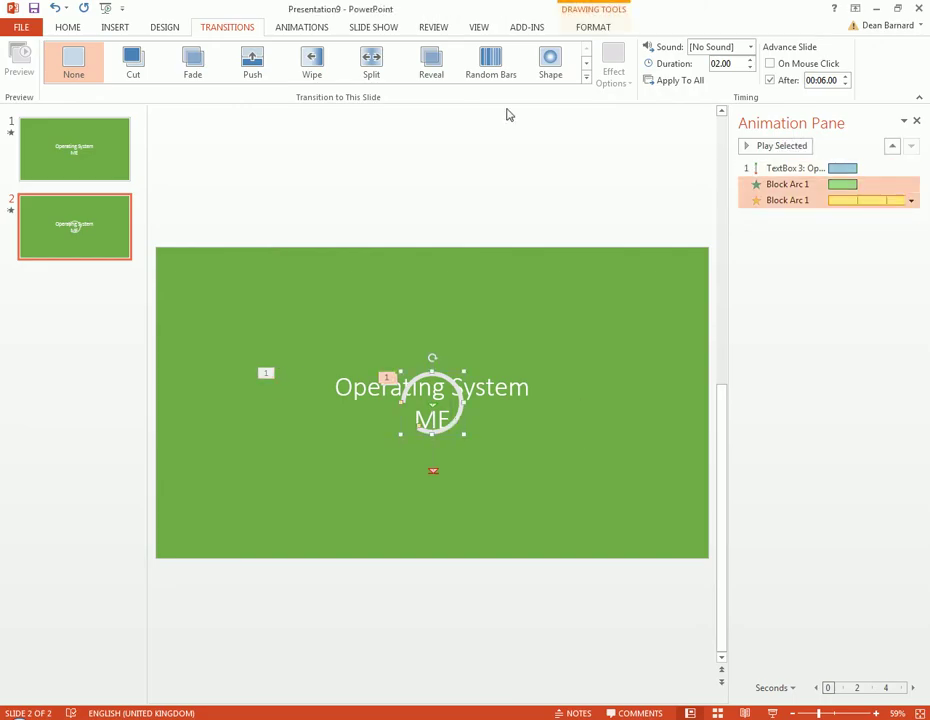
Give the white arc a Lines motion path starting With Previous, its end dragged upward.
click(305, 30)
click(545, 60)
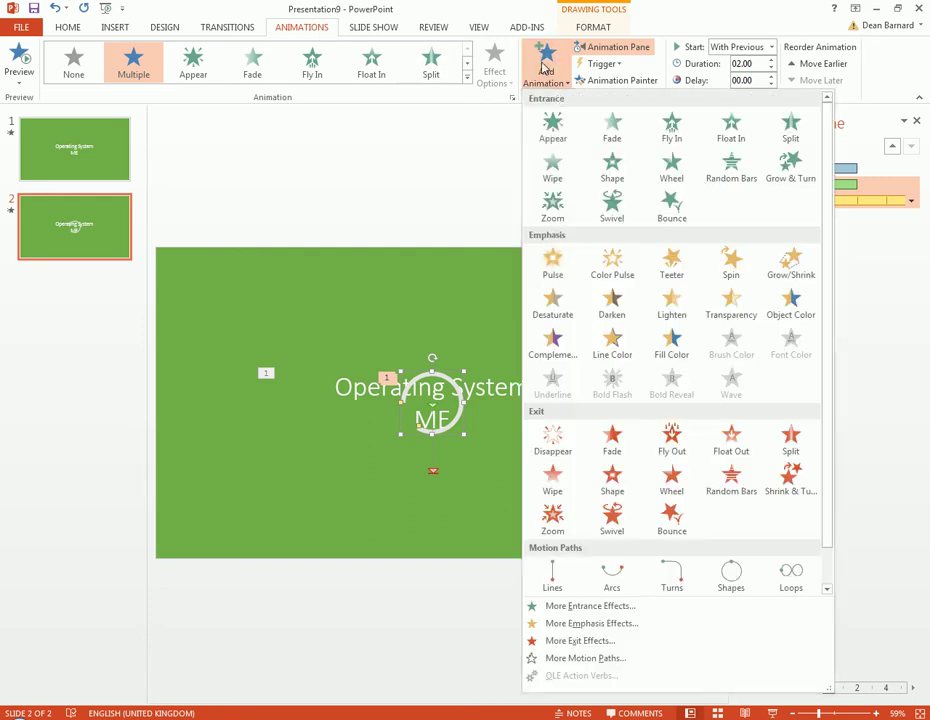
click(552, 570)
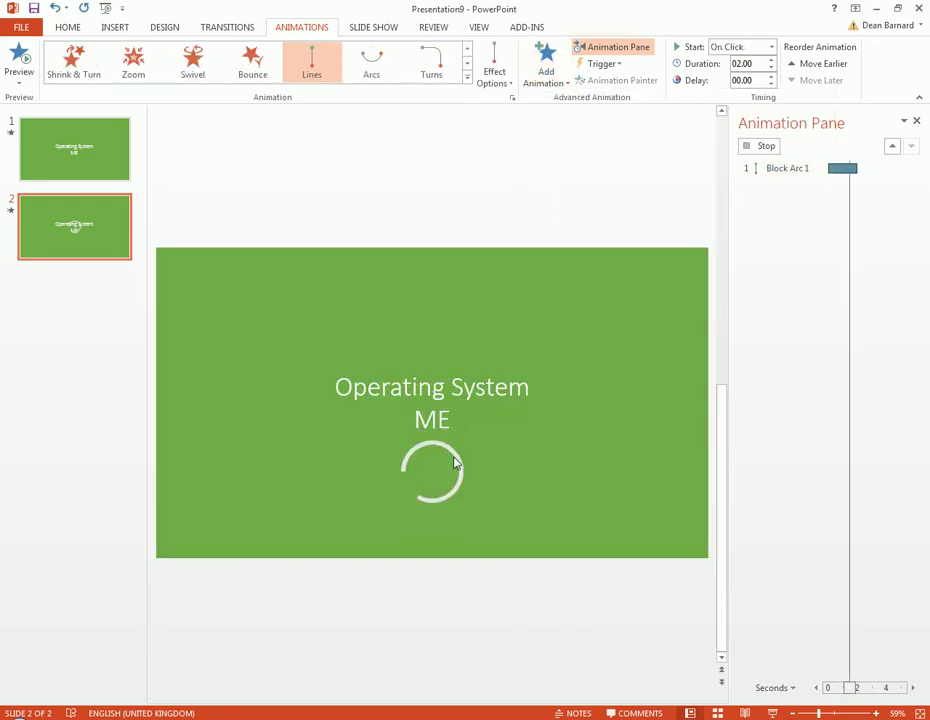
click(772, 54)
click(752, 76)
drag(432, 428, 434, 376)
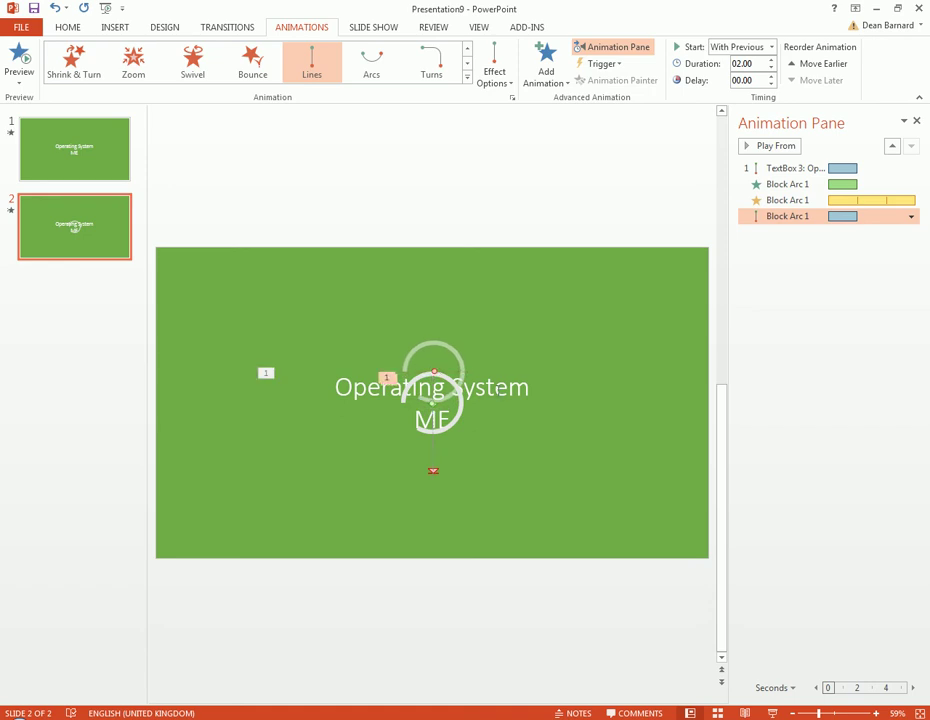
Shorten the title text's motion path so it ends higher on the slide.
click(434, 376)
click(433, 471)
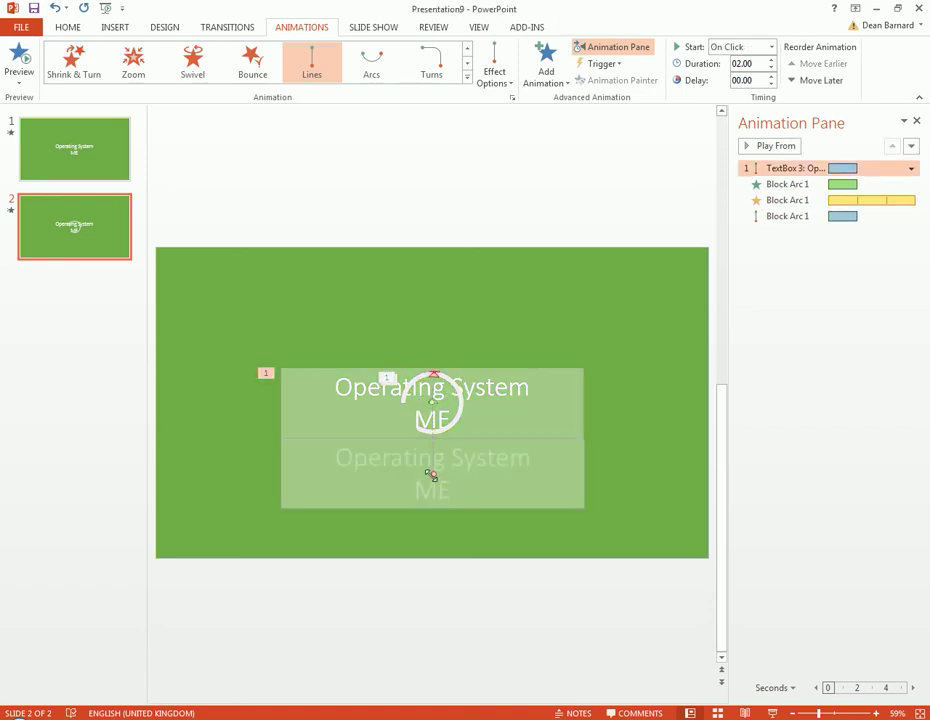
drag(432, 474, 433, 436)
click(437, 612)
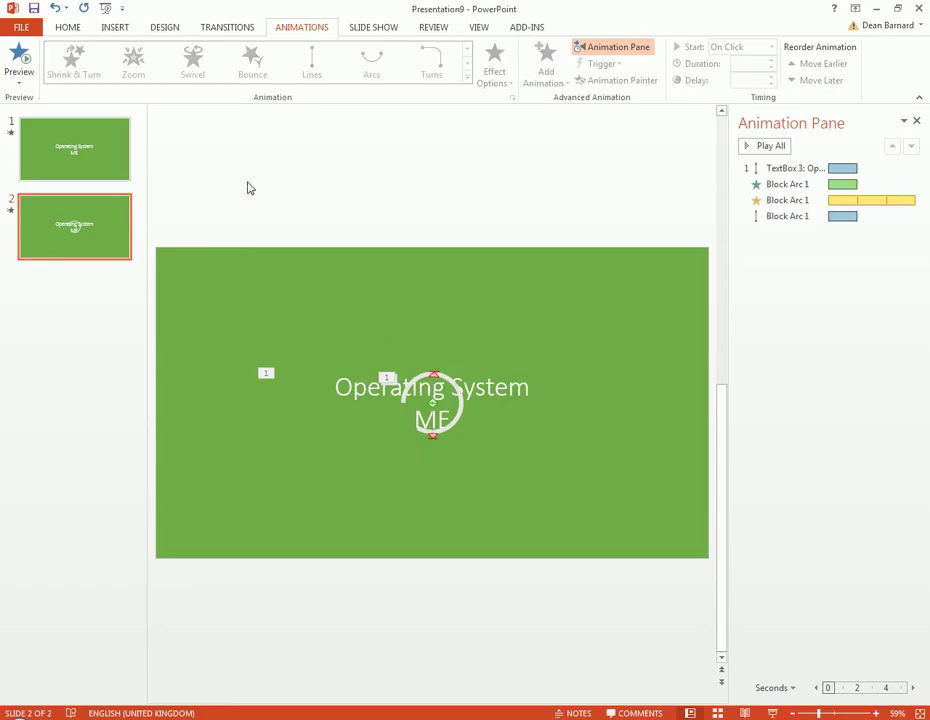
Return to slide 2 and open Format Background from the Design tab.
click(104, 164)
click(98, 206)
click(105, 182)
click(83, 240)
click(163, 29)
click(853, 80)
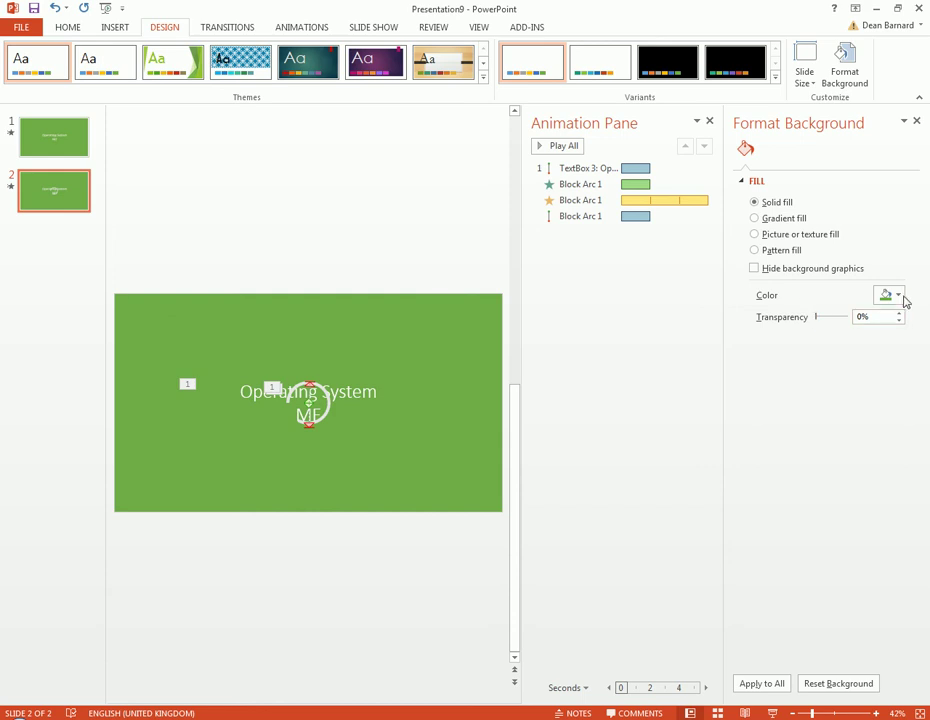
Browse background colours without changing them, trial a gradient fill, then restore solid green.
click(898, 297)
click(834, 438)
click(376, 240)
click(549, 262)
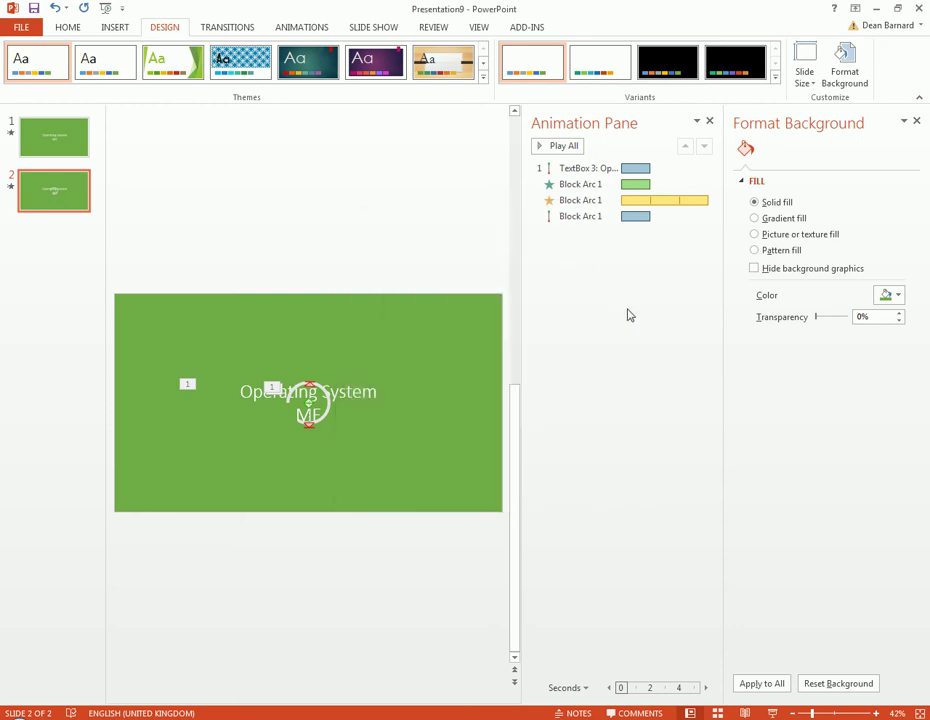
click(755, 218)
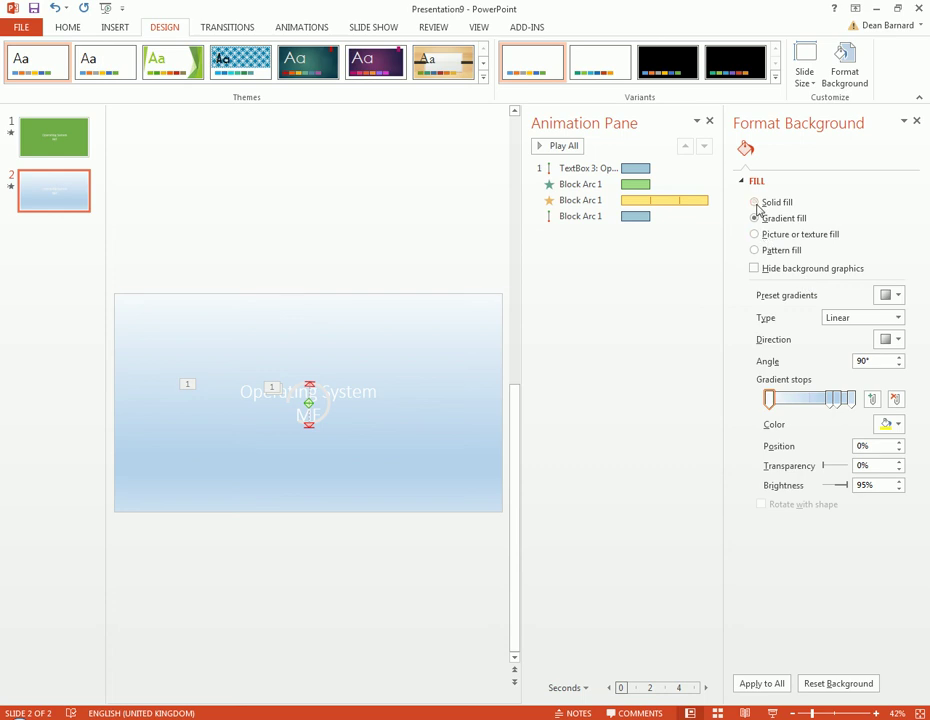
click(755, 202)
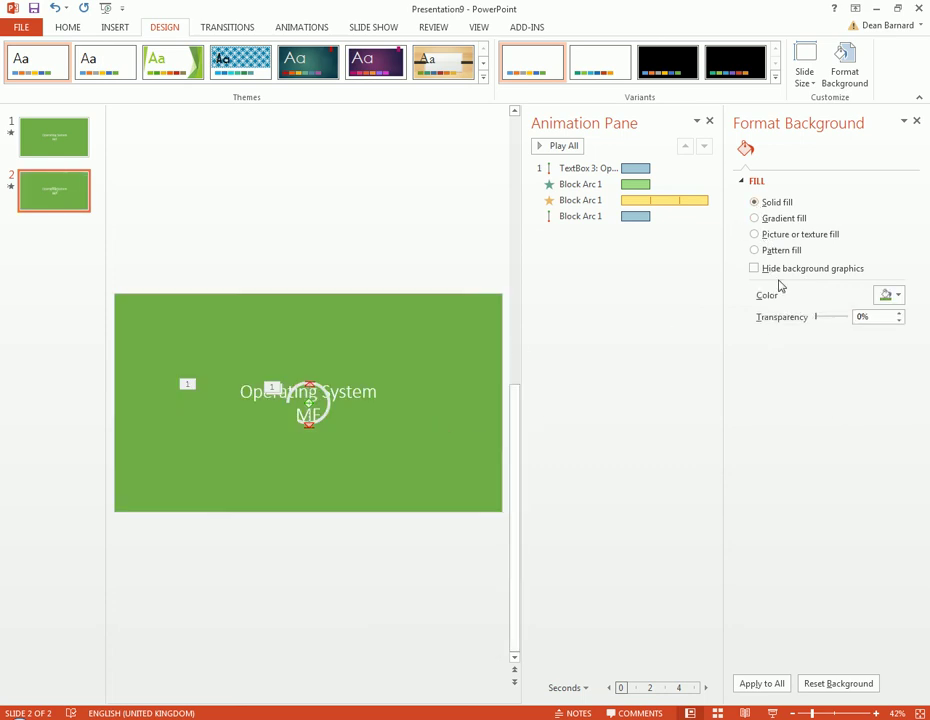
Close the Format Background and Animation panes so the slide fills the window.
drag(521, 251, 660, 238)
click(916, 121)
click(916, 122)
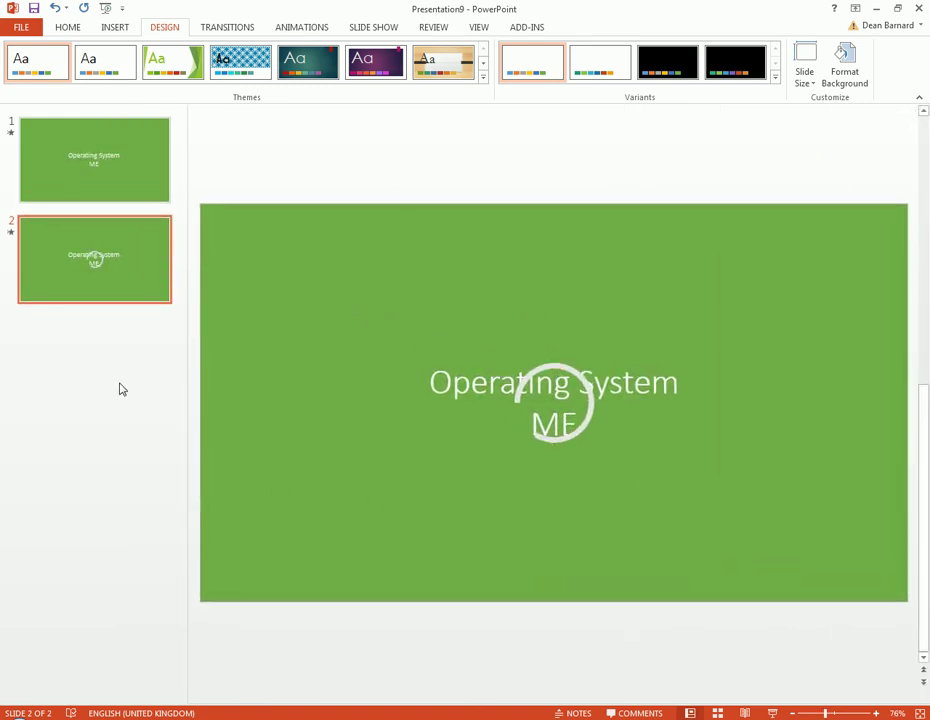